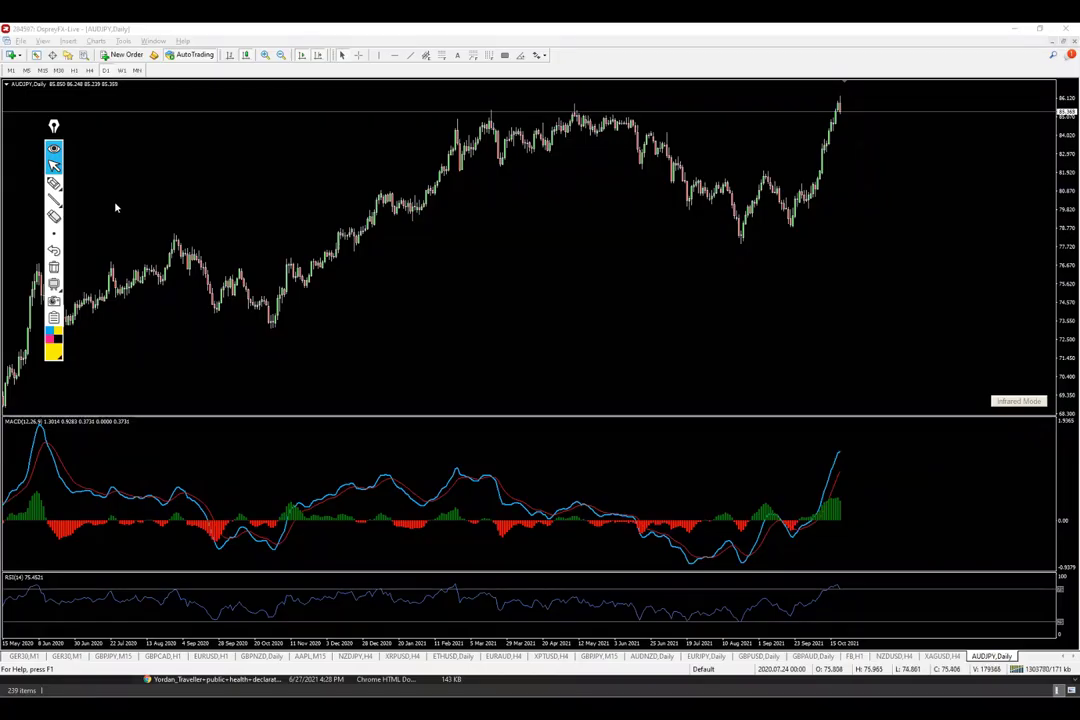
Switch the AUDJPY chart from daily to weekly (W1) candles
left_click(122, 72)
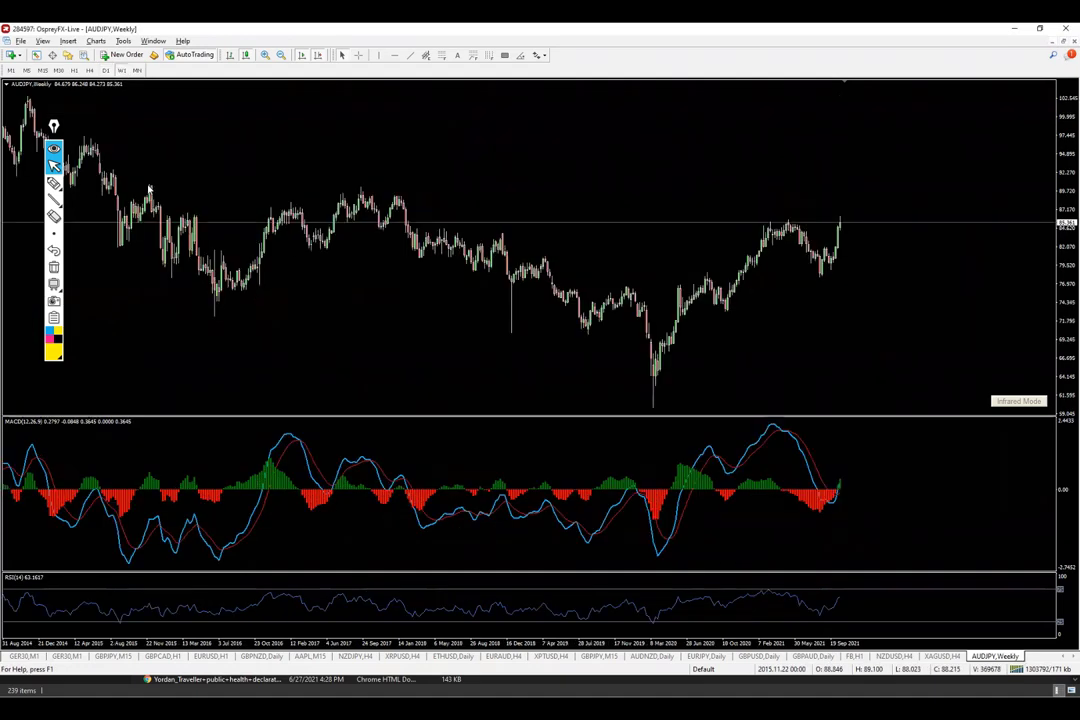
left_click(54, 199)
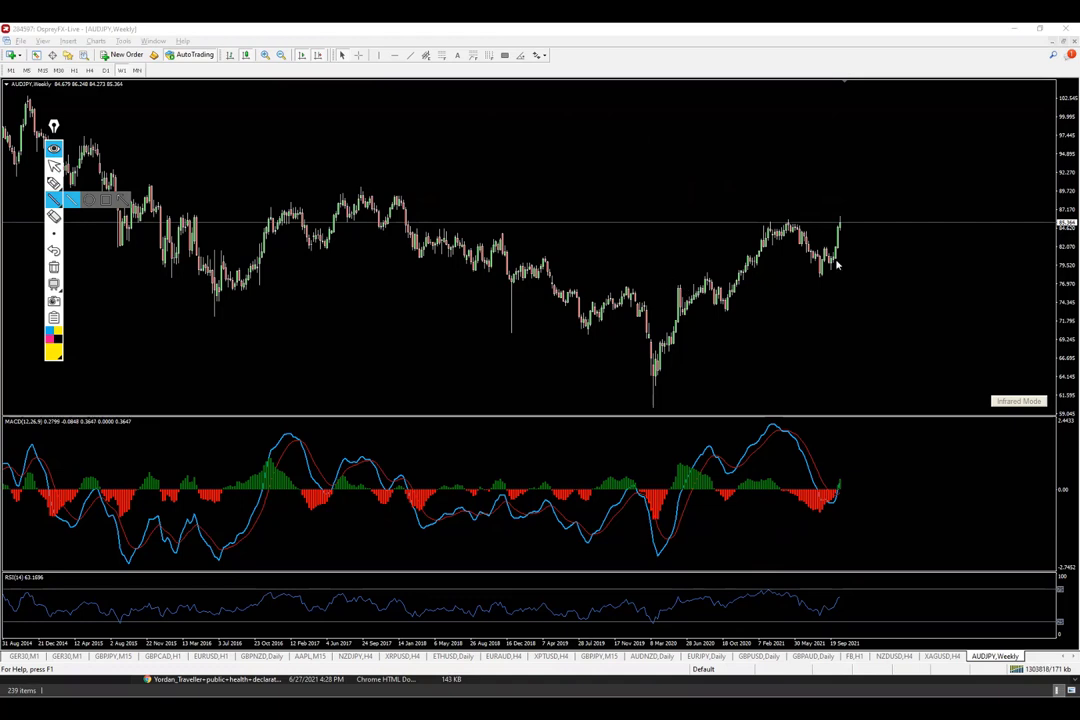
left_click_drag(818, 287, 871, 181)
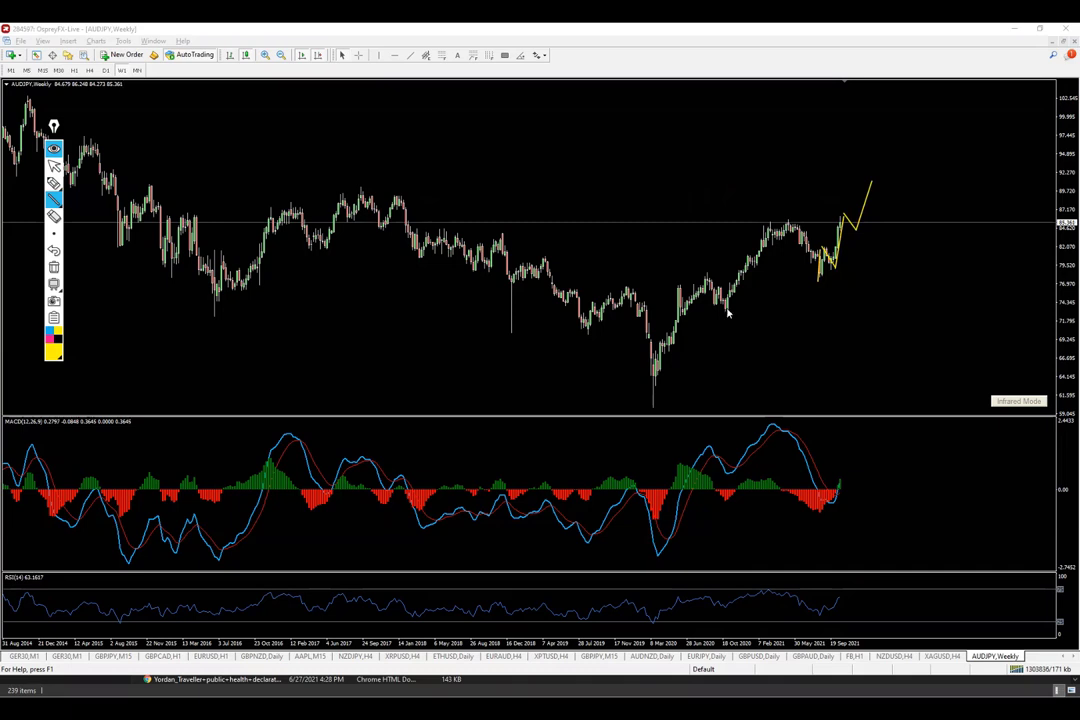
mouse_move(597, 420)
left_mouse_down()
mouse_move(762, 222)
mouse_move(811, 298)
left_mouse_up()
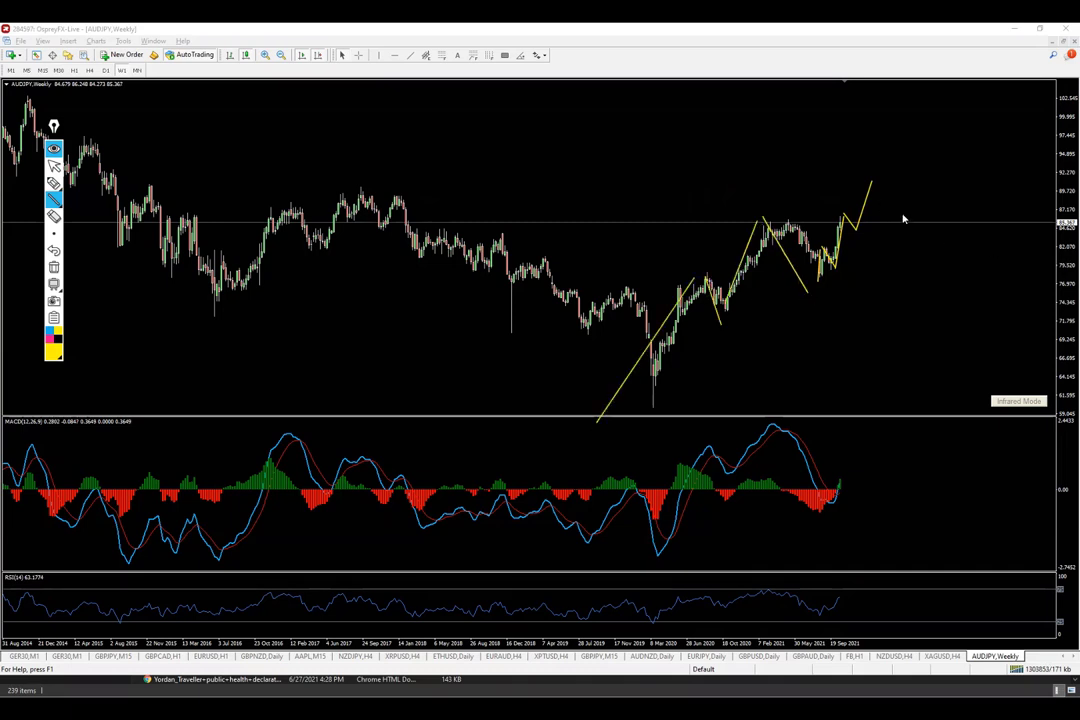
left_click_drag(873, 187, 923, 290)
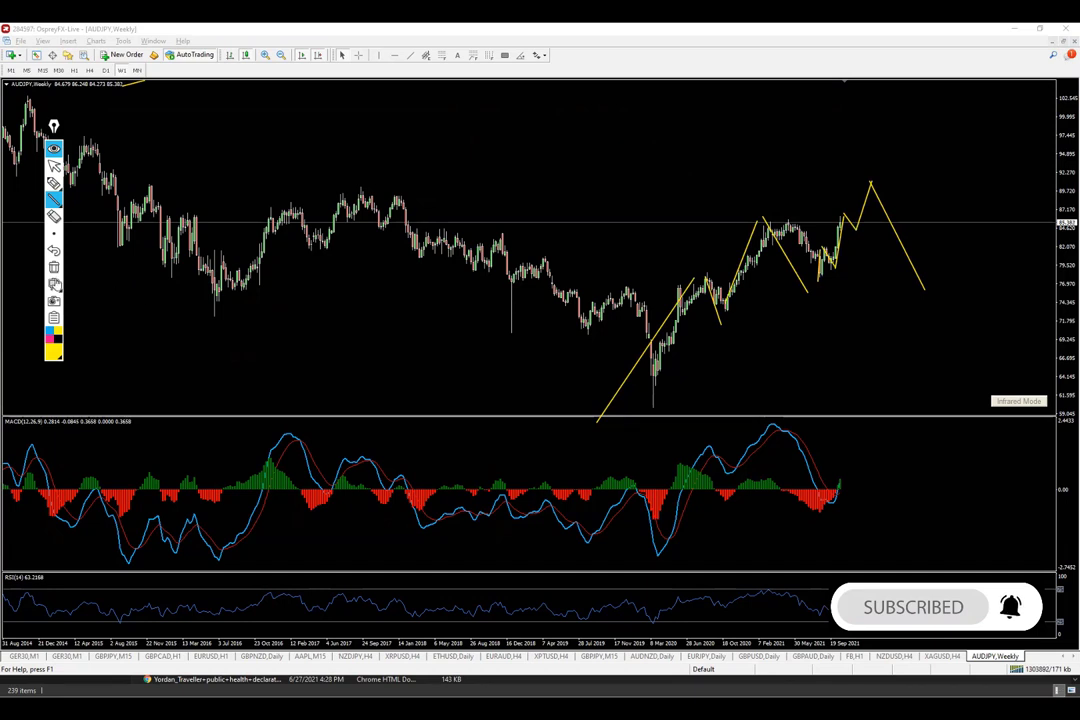
key("ctrl+shift+z")
left_click_drag(819, 177, 822, 355)
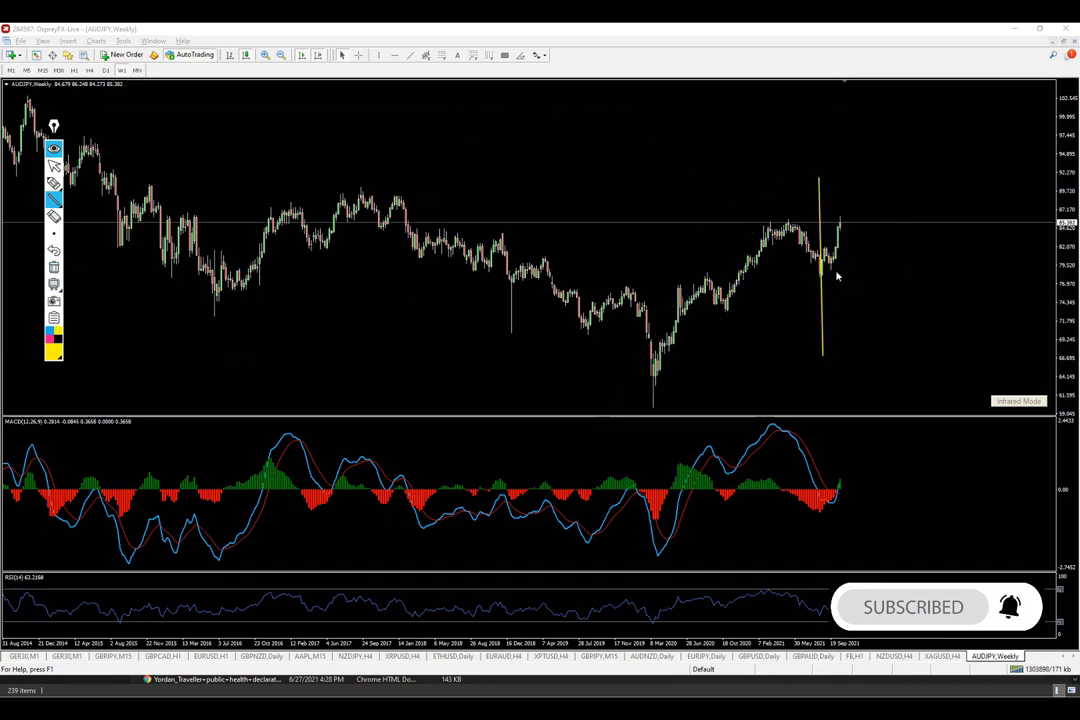
left_click_drag(830, 282, 888, 283)
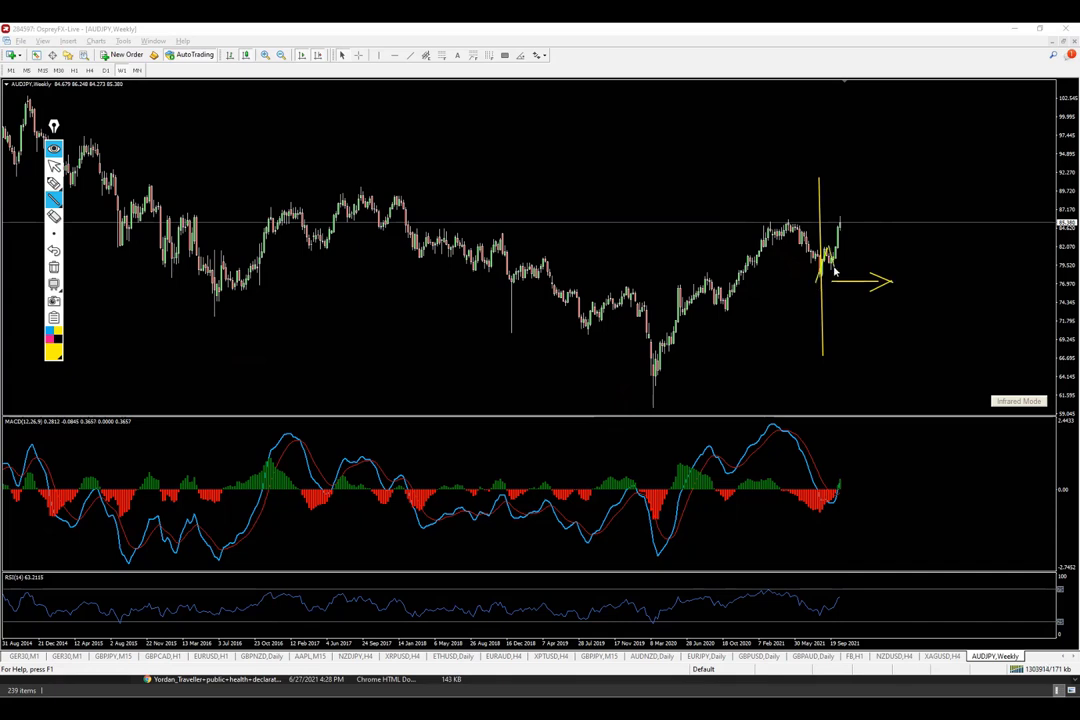
left_click_drag(834, 270, 845, 216)
left_click_drag(847, 216, 849, 231)
mouse_move(847, 208)
left_mouse_down()
mouse_move(871, 214)
mouse_move(849, 240)
left_mouse_up()
left_click(47, 224)
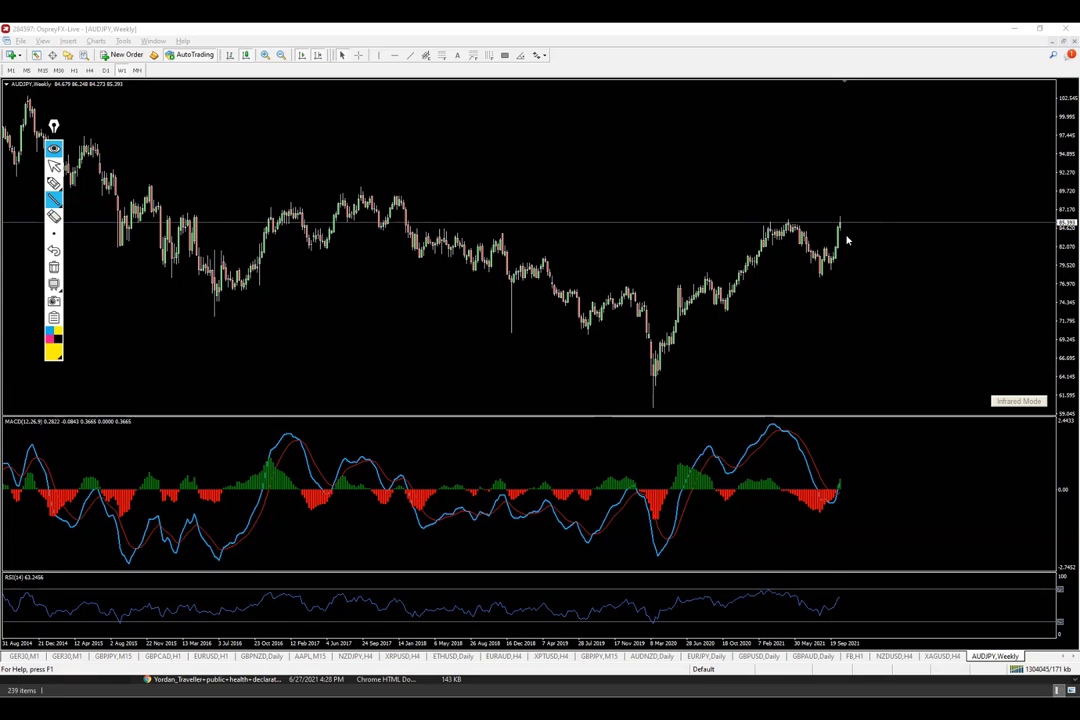
left_click(54, 183)
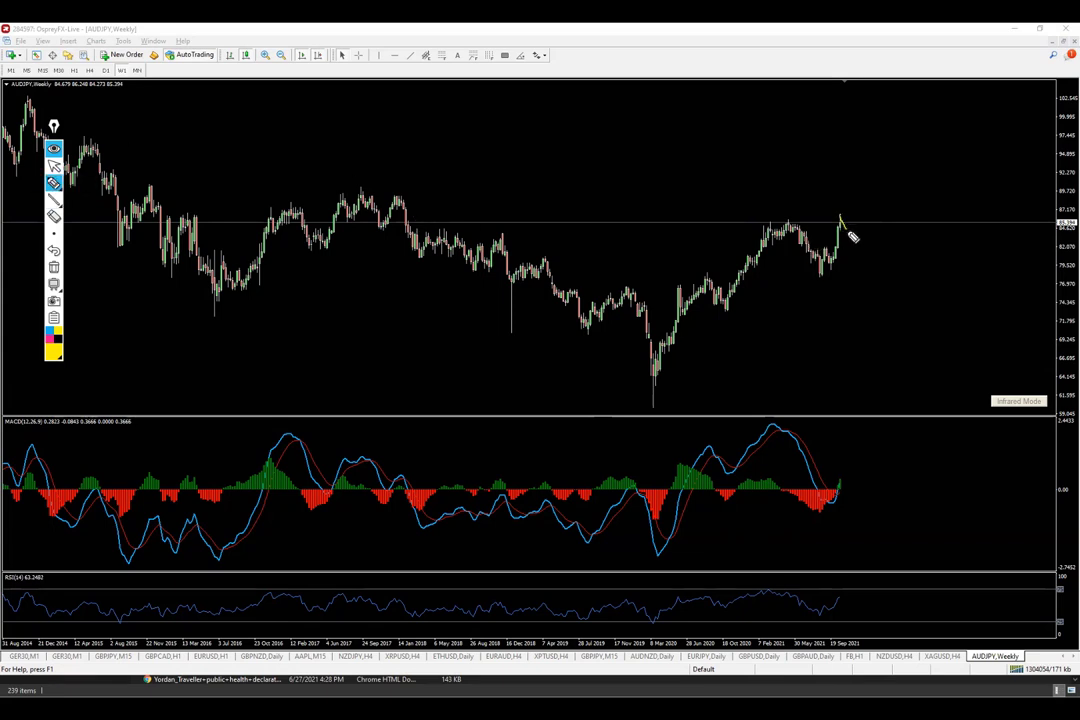
mouse_move(840, 215)
left_mouse_down()
mouse_move(853, 240)
mouse_move(846, 230)
left_mouse_up()
left_click_drag(669, 397, 898, 220)
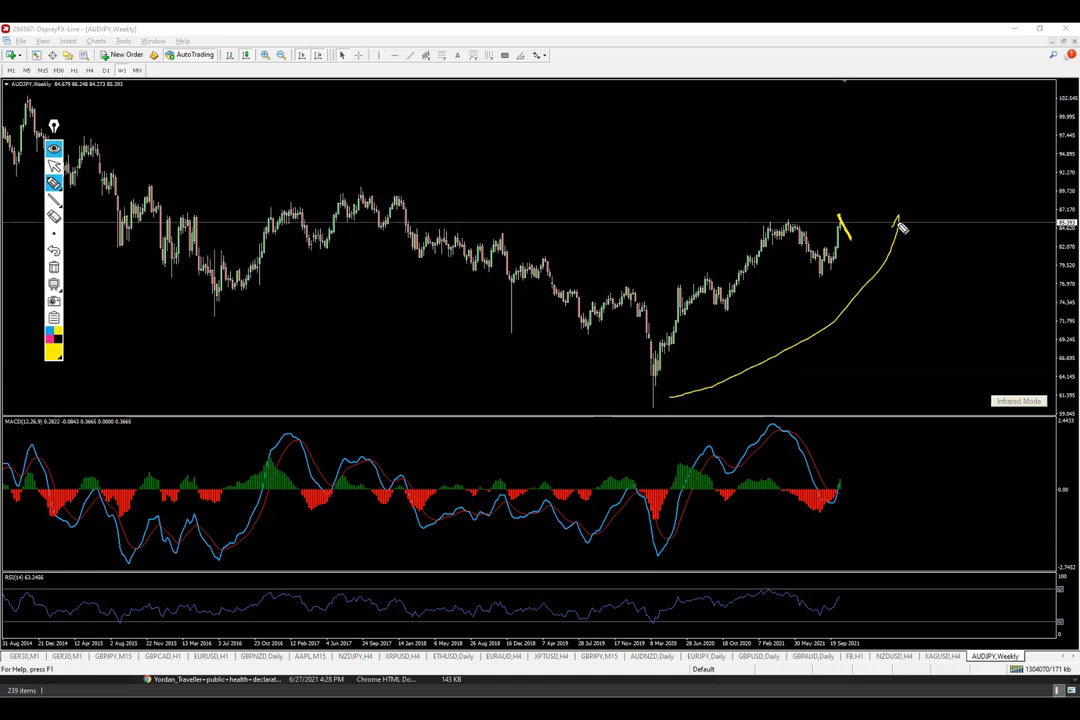
left_click_drag(820, 276, 856, 220)
left_click_drag(657, 237, 657, 390)
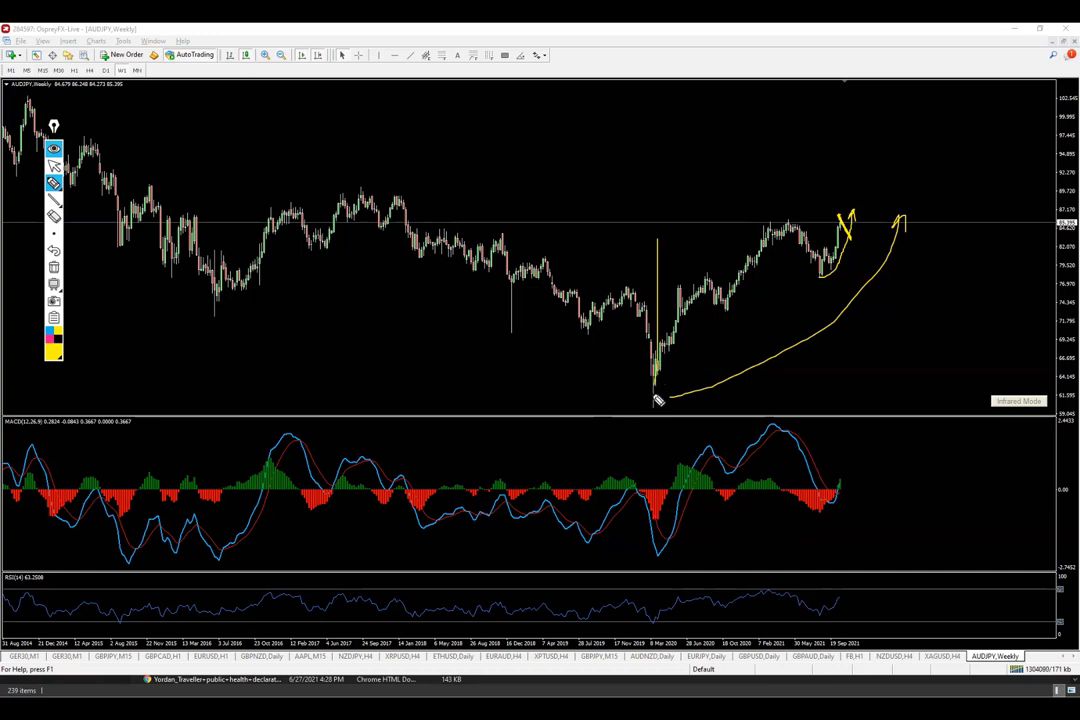
left_click_drag(820, 236, 820, 292)
left_click(54, 165)
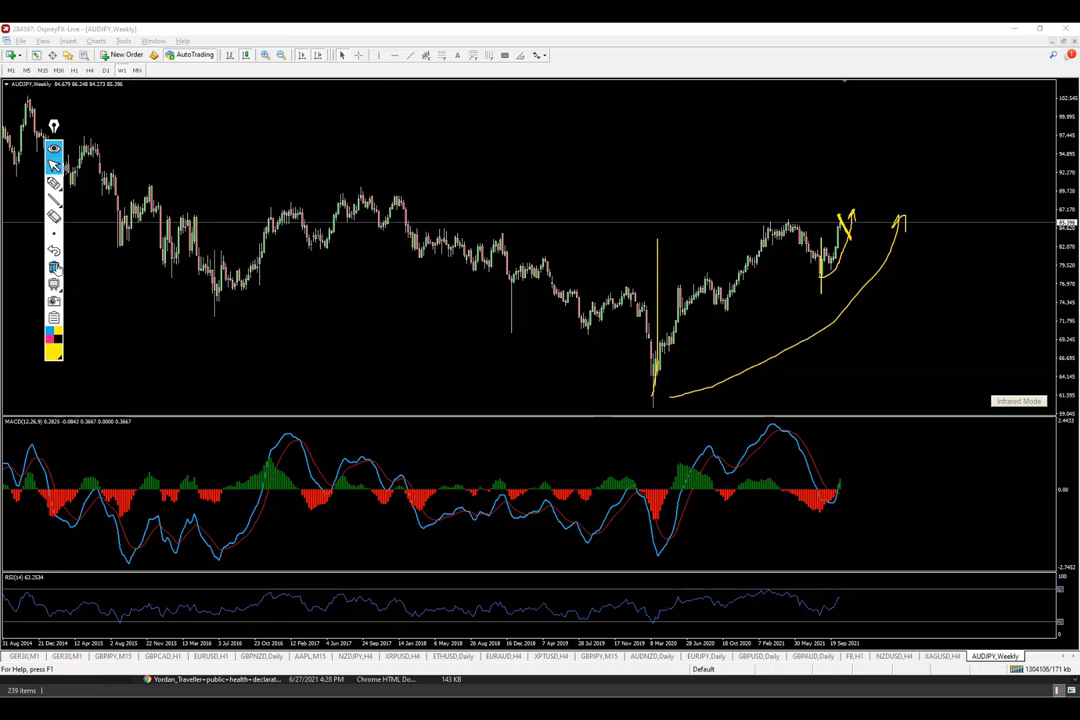
left_click(55, 267)
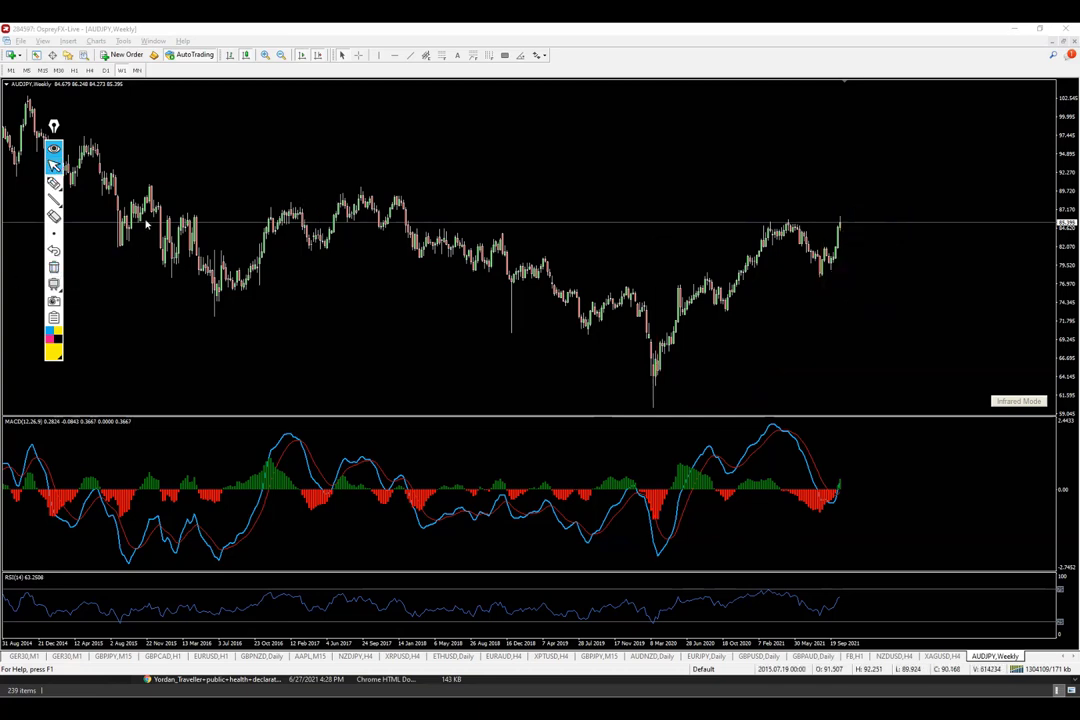
Switch AUDJPY to D1 with crosshair, circle the newest candles in yellow, then undo it
left_click(105, 70)
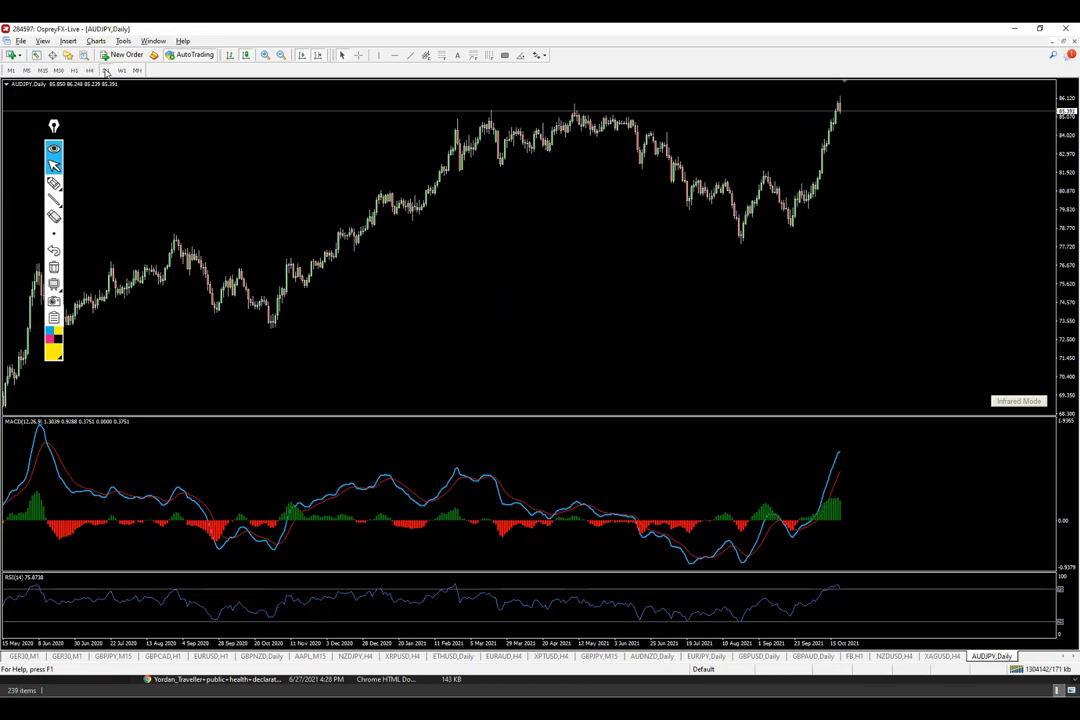
left_click(357, 55)
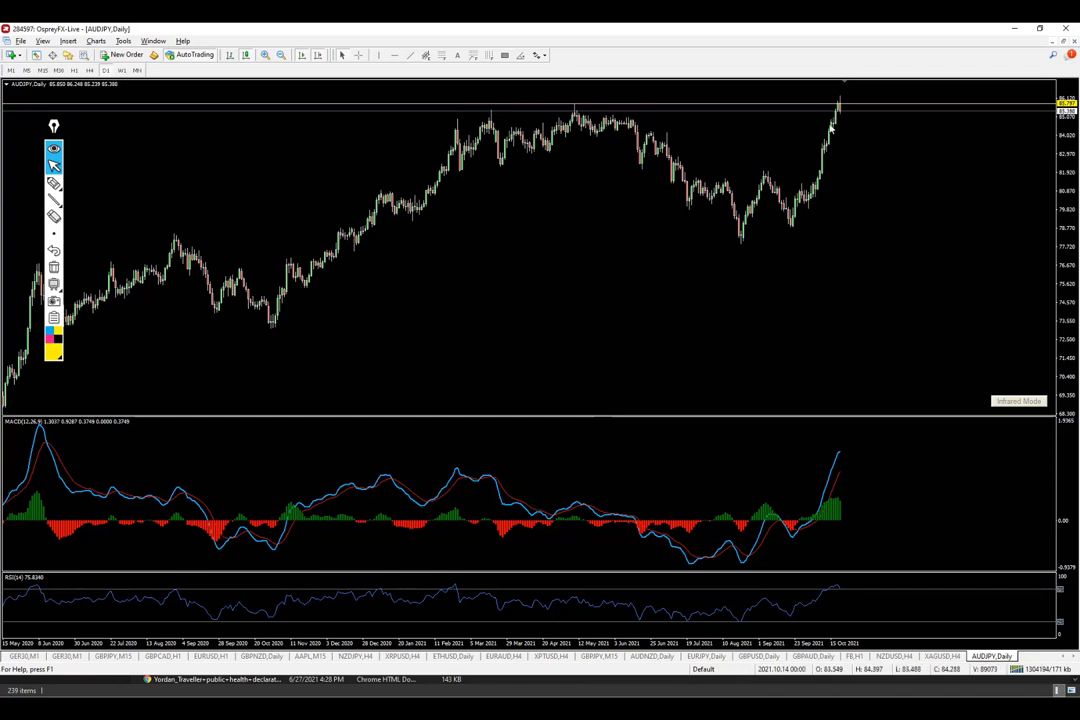
left_click(54, 183)
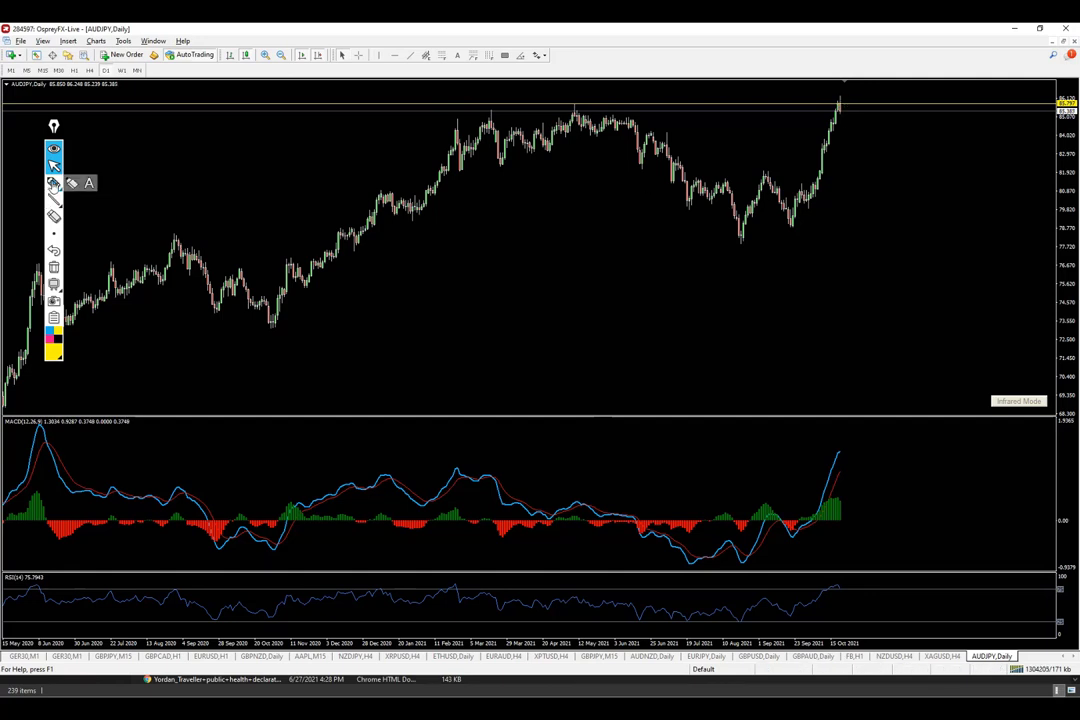
mouse_move(834, 103)
left_mouse_down()
mouse_move(840, 120)
mouse_move(849, 114)
left_mouse_up()
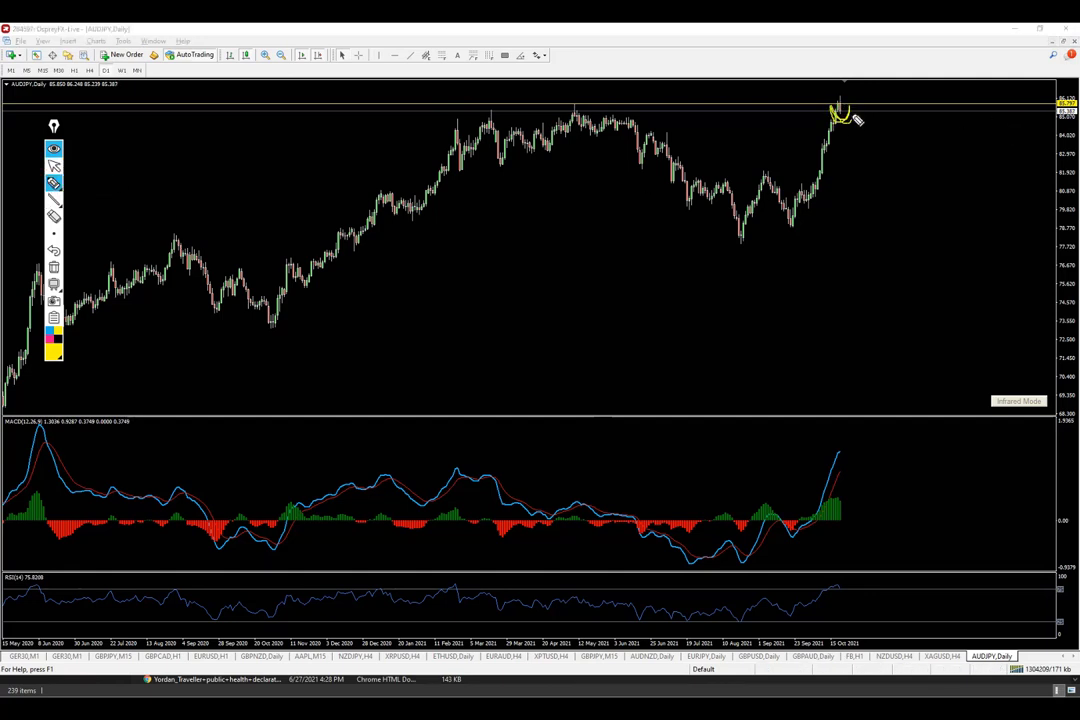
left_click(54, 250)
left_click(54, 165)
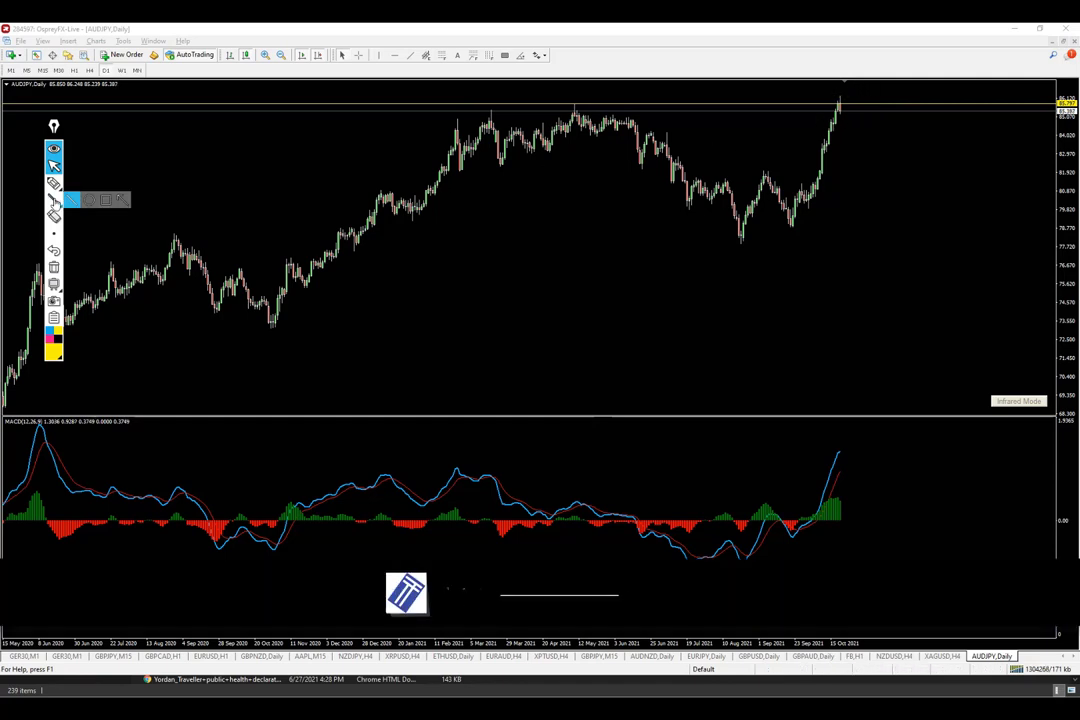
Sketch two yellow levels across the 2021 highs, then clear both lines
left_click(54, 183)
left_click_drag(470, 117, 960, 116)
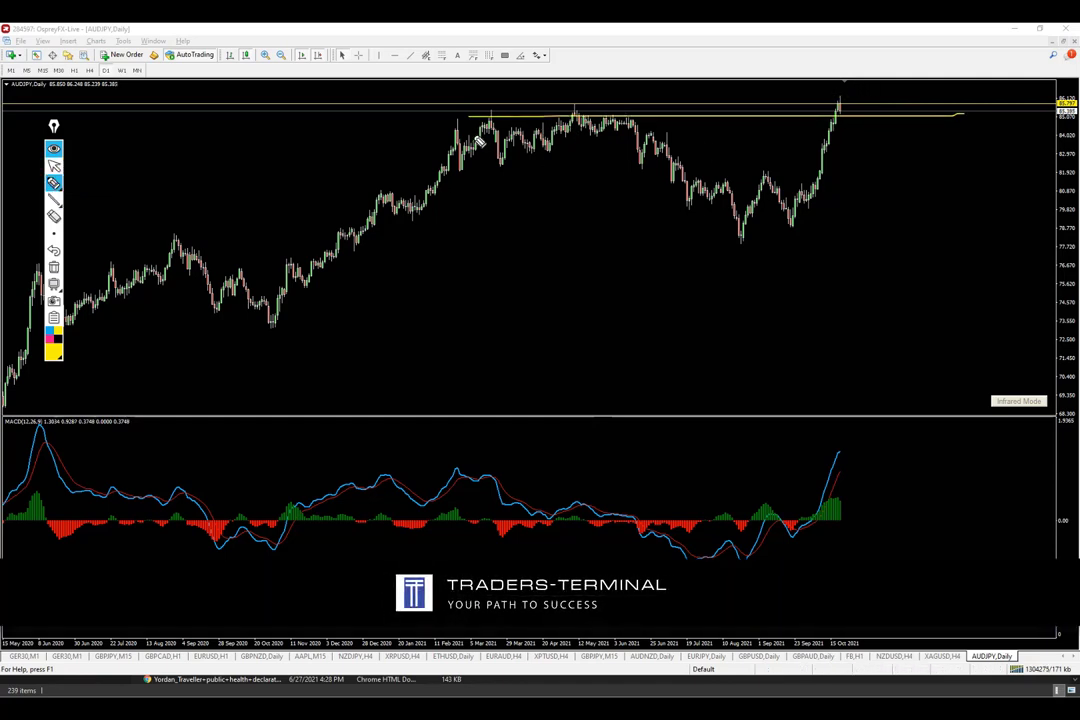
left_click_drag(463, 128, 962, 131)
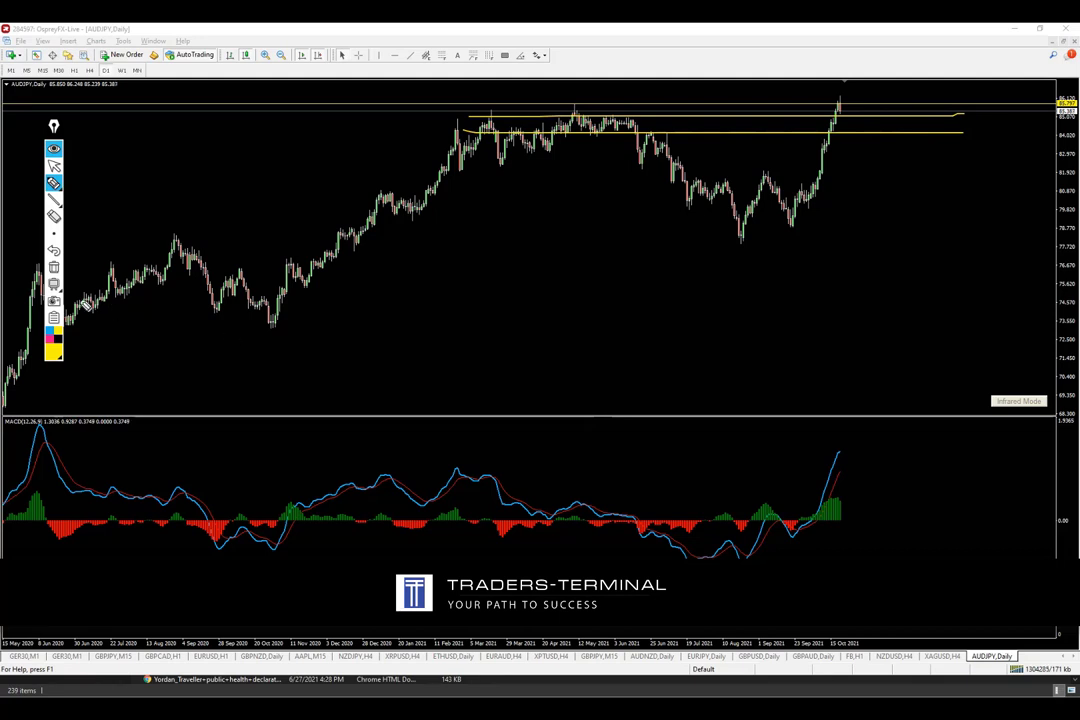
left_click(54, 267)
left_click(54, 165)
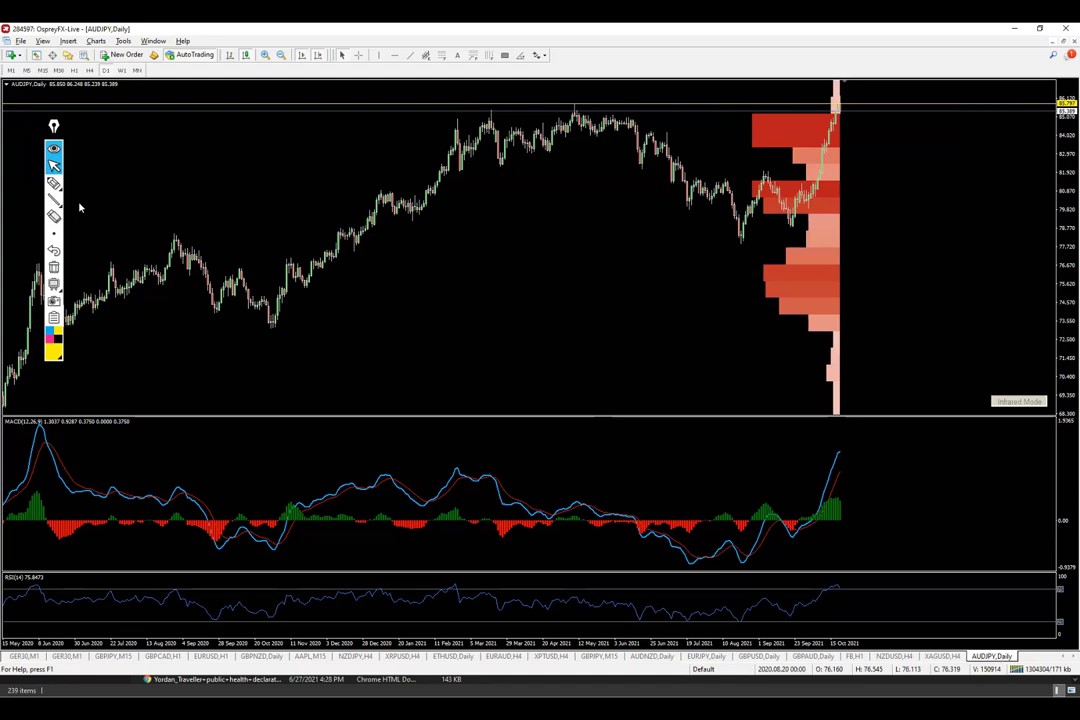
Sketch yellow levels at the volume block and rising strokes, then erase all marks
left_click(54, 183)
left_click_drag(738, 114, 872, 113)
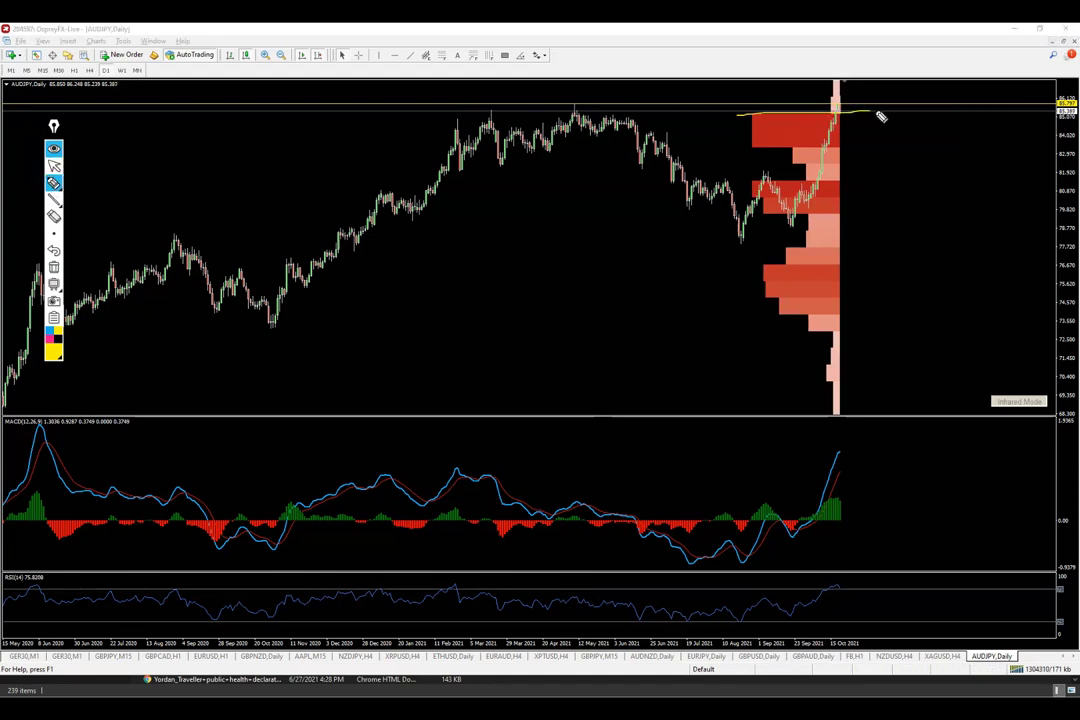
left_click_drag(740, 146, 878, 146)
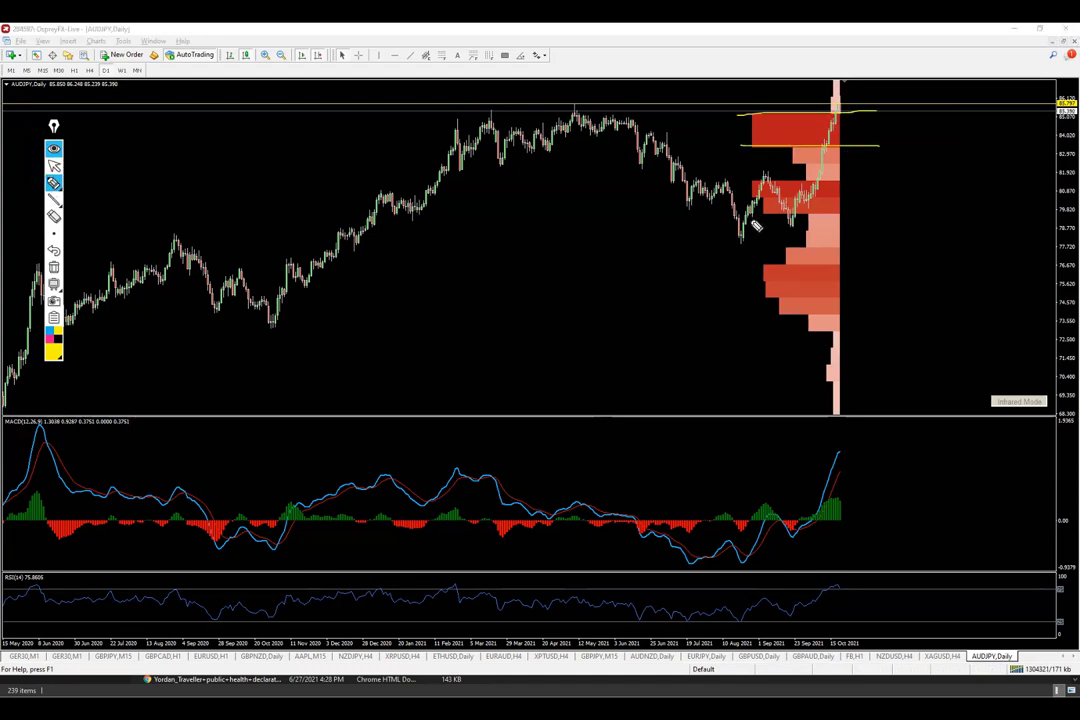
mouse_move(736, 240)
left_mouse_down()
mouse_move(763, 174)
mouse_move(790, 224)
left_mouse_up()
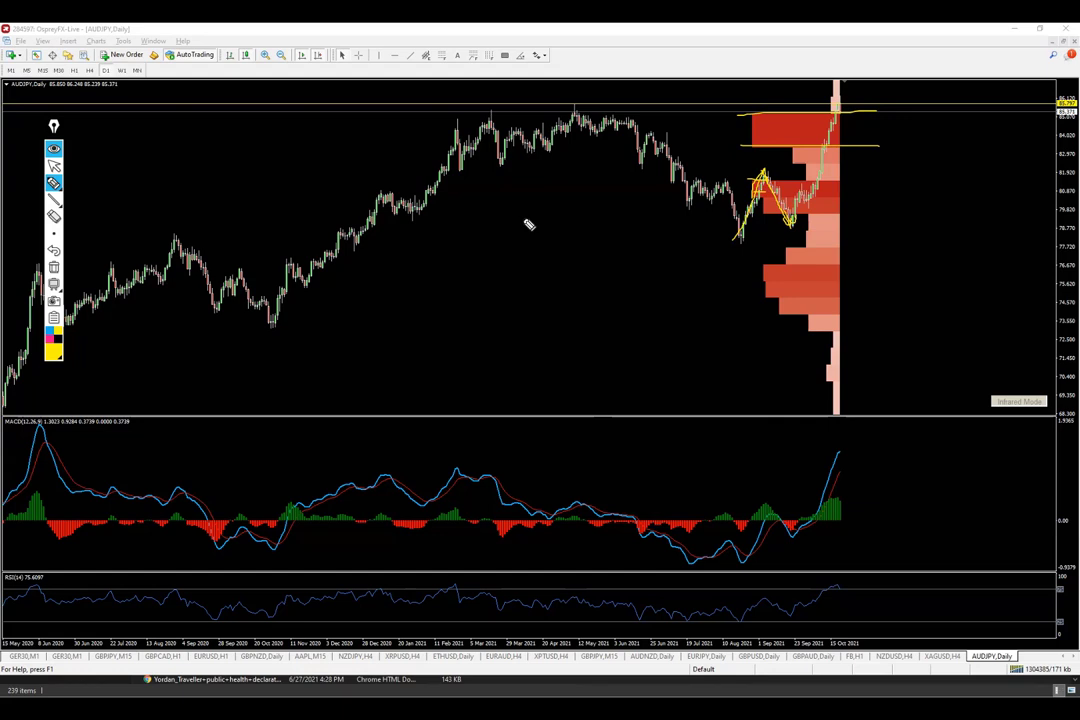
left_click_drag(448, 319, 474, 319)
mouse_move(444, 306)
left_mouse_down()
mouse_move(537, 304)
mouse_move(544, 319)
left_mouse_up()
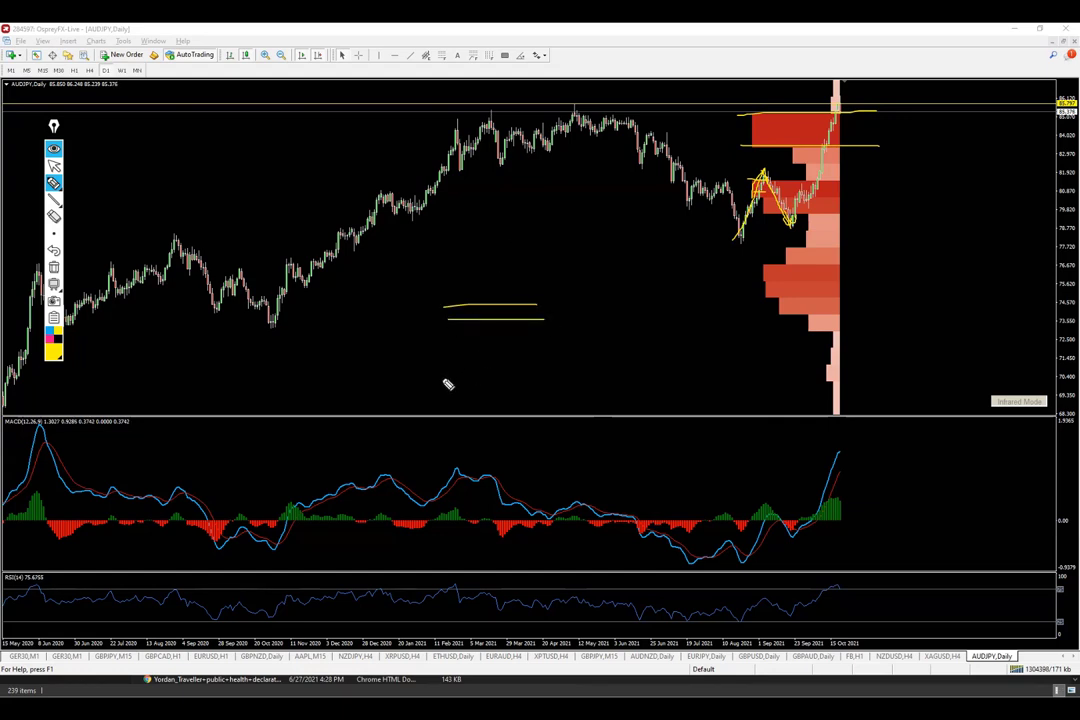
mouse_move(437, 386)
left_mouse_down()
mouse_move(499, 257)
mouse_move(510, 262)
mouse_move(545, 160)
left_mouse_up()
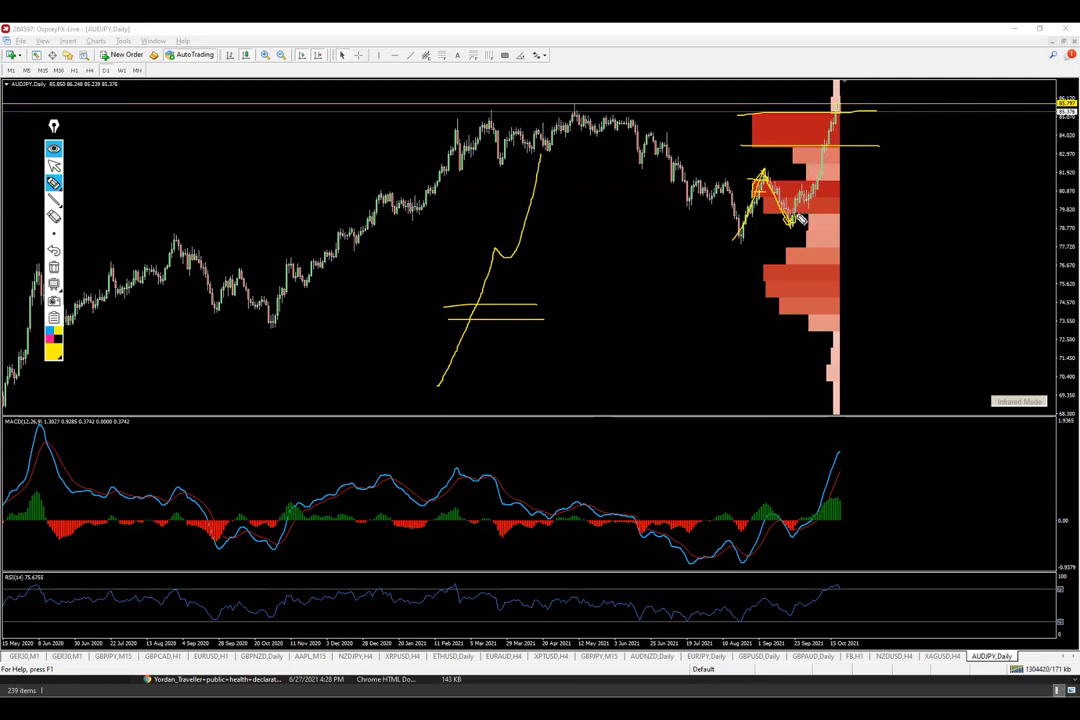
left_click(54, 268)
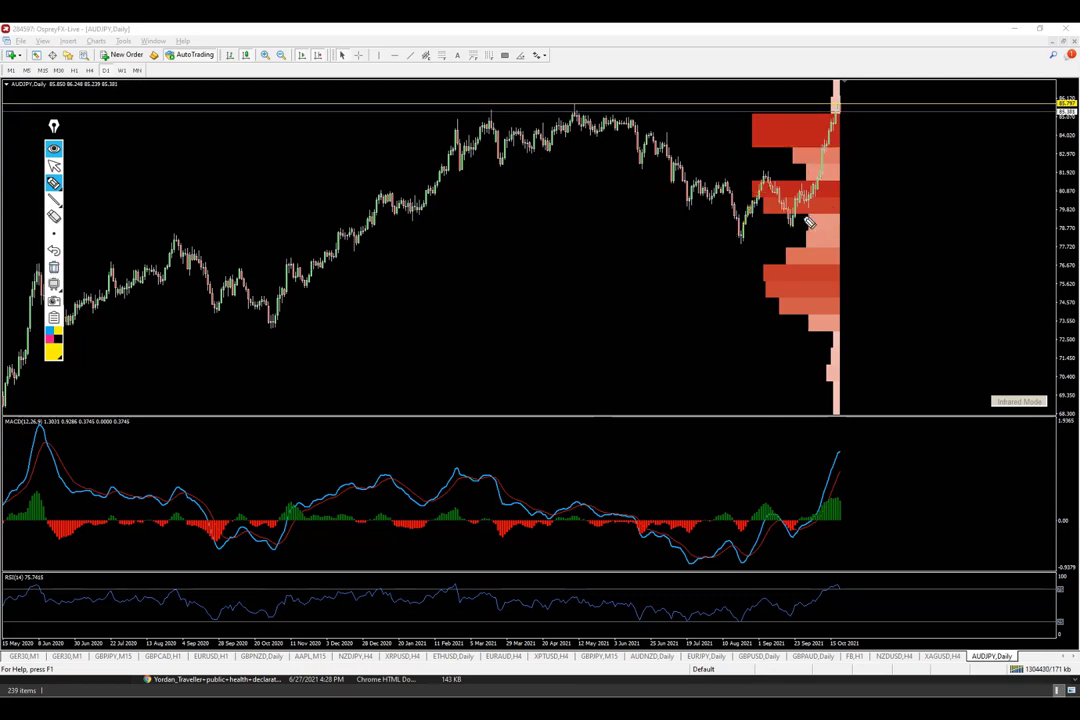
Sketch a line from swing low to high, clear annotations, and hide the volume profile
left_click_drag(793, 226, 791, 220)
left_click_drag(791, 222, 836, 100)
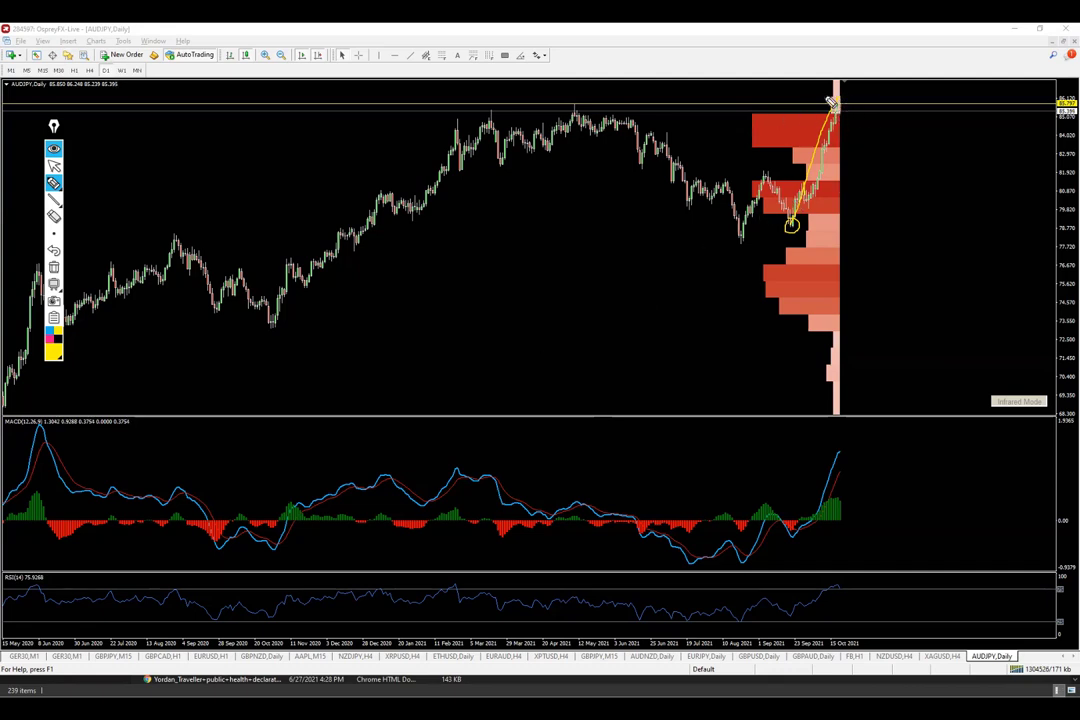
left_click_drag(843, 112, 853, 139)
left_click(55, 166)
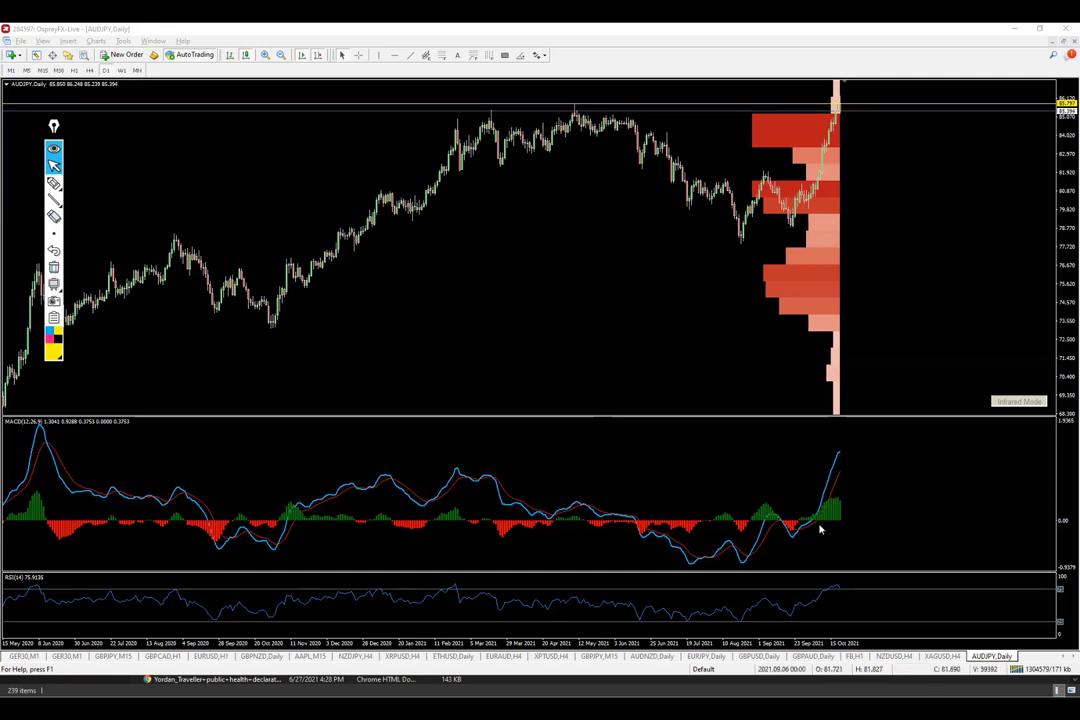
left_click(1017, 401)
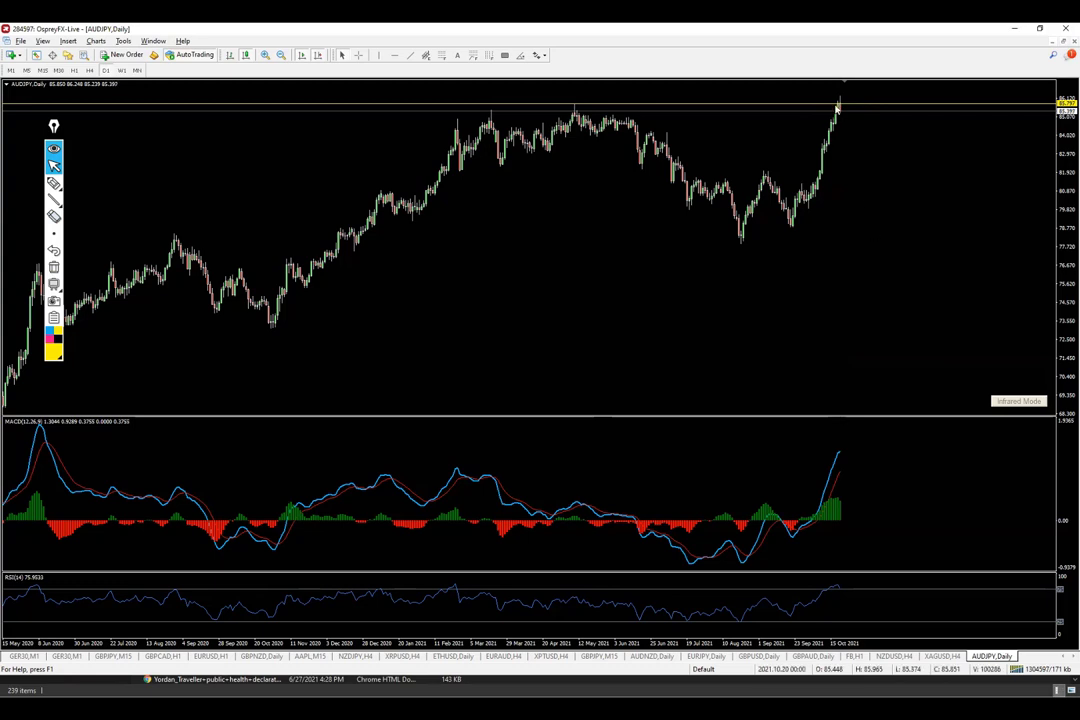
On H4, draw yellow lines linking falling MACD peaks to rising price highs, then show H1
left_click(90, 71)
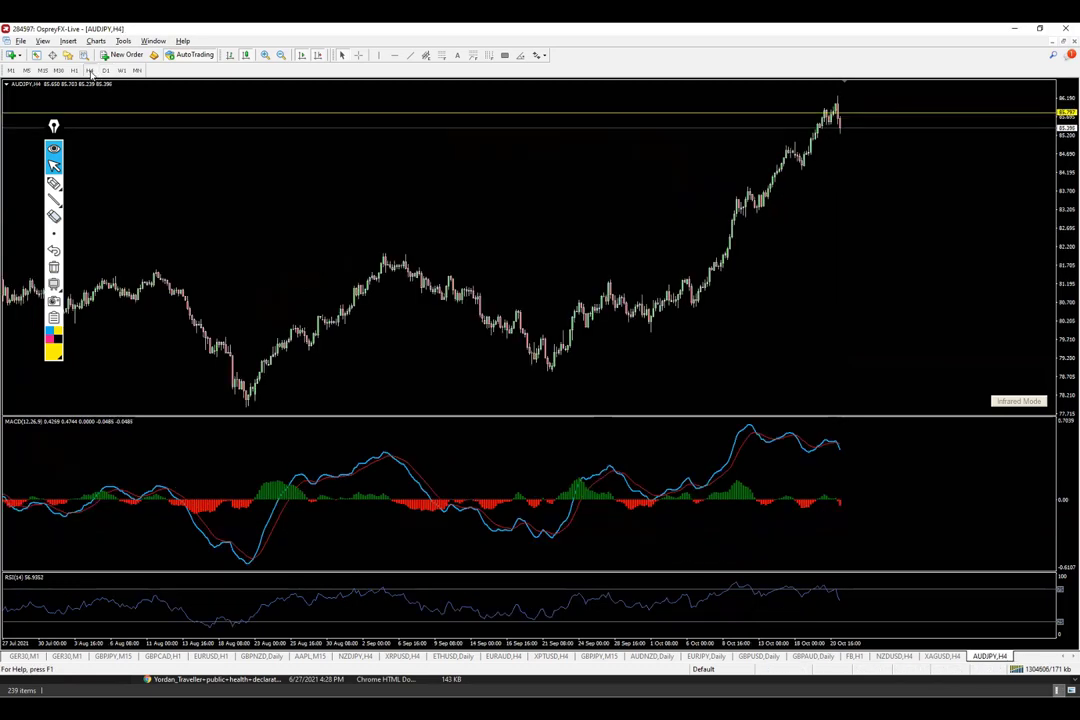
left_click(54, 199)
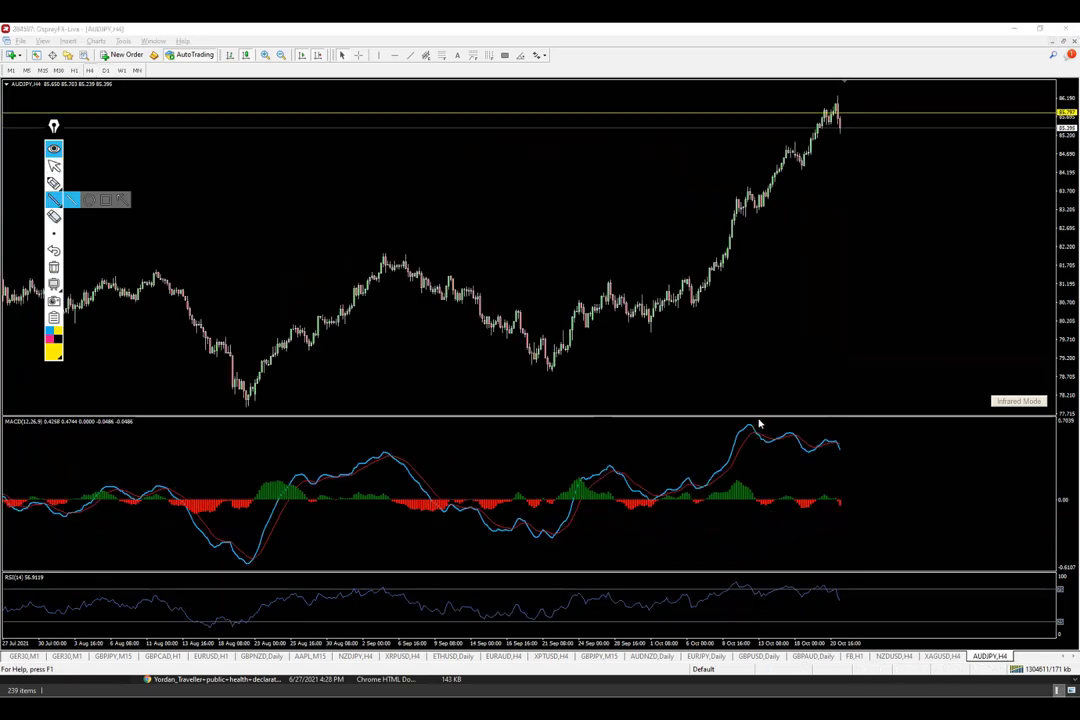
left_click_drag(758, 424, 822, 432)
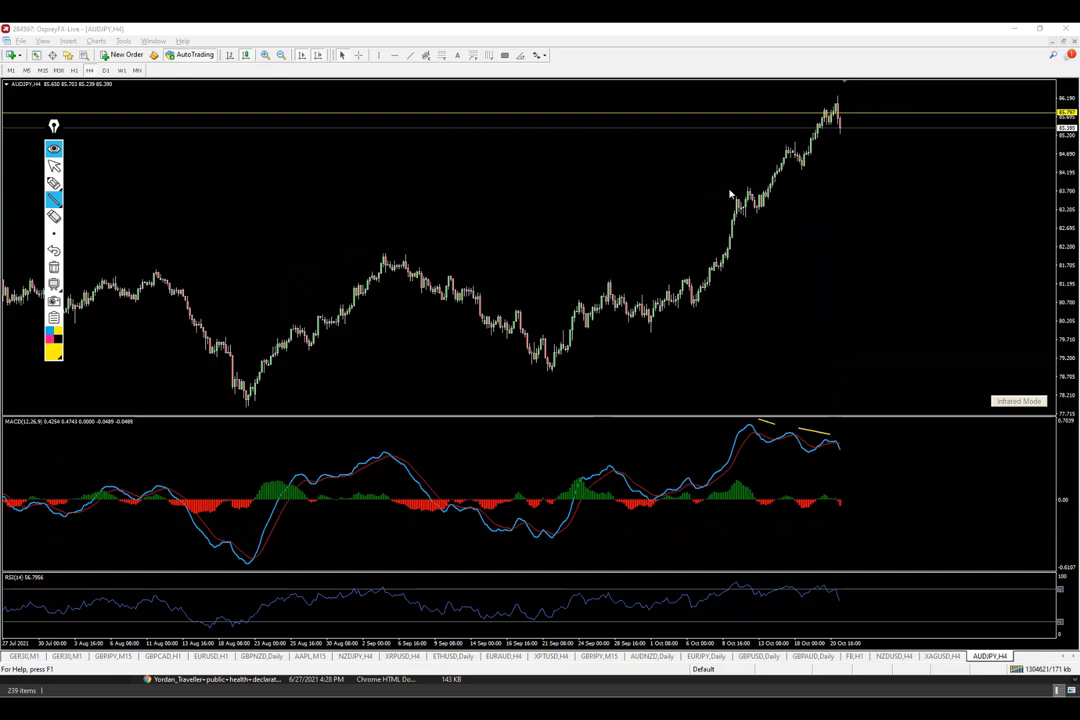
left_click_drag(751, 296, 748, 220)
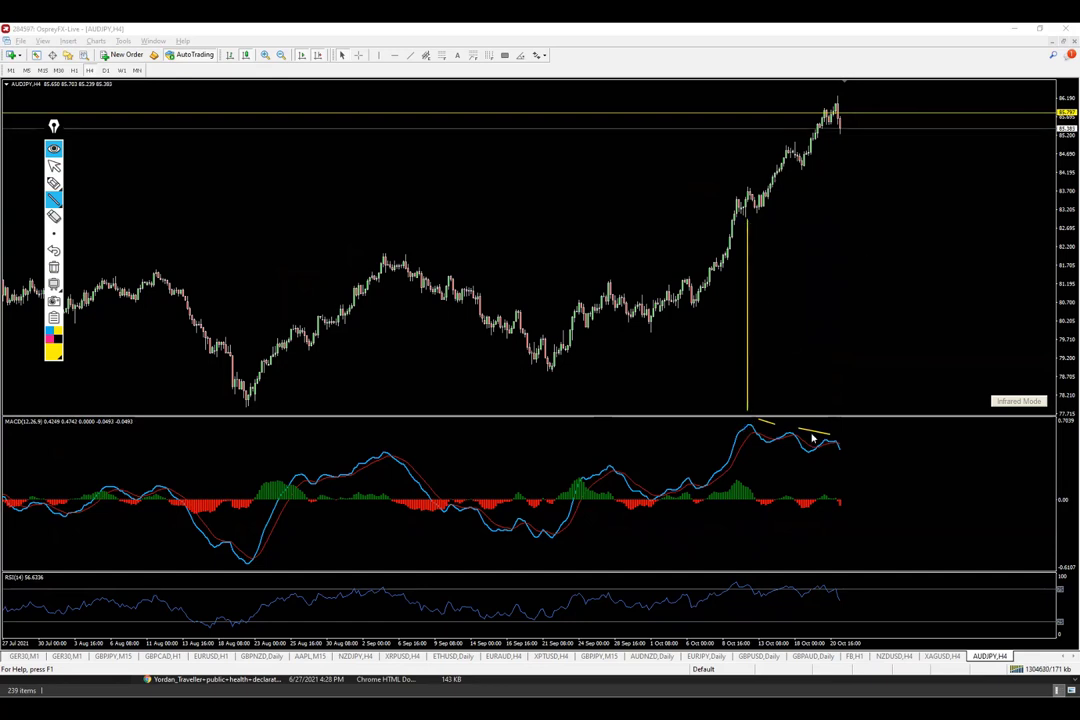
left_click_drag(789, 424, 789, 173)
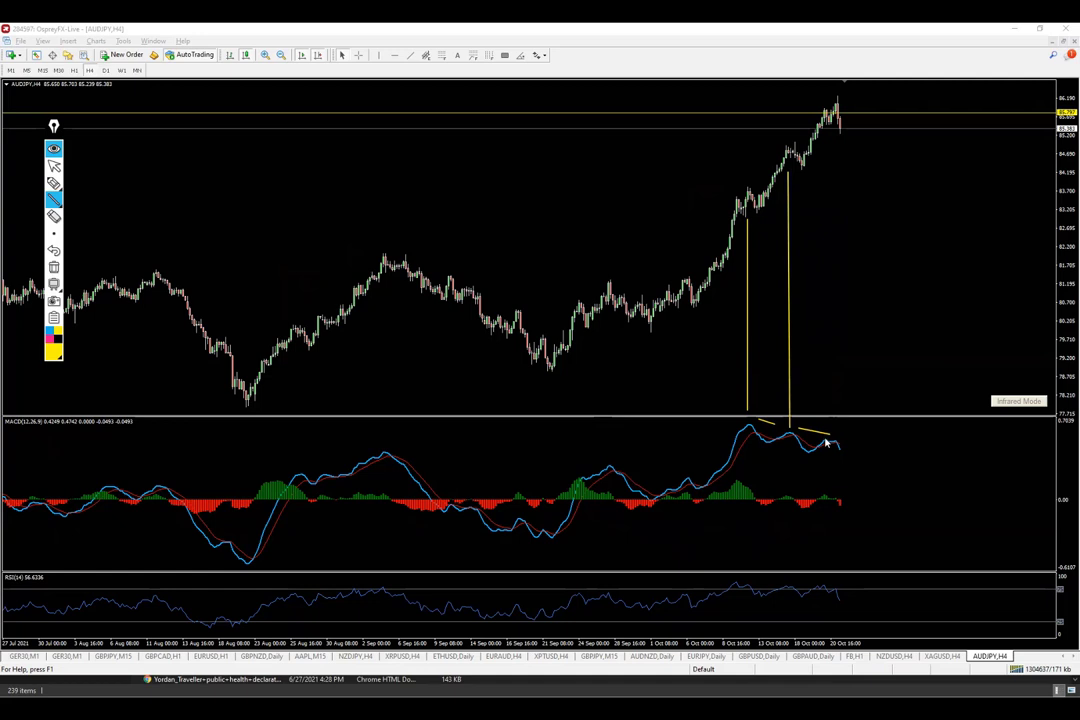
left_click_drag(825, 432, 826, 128)
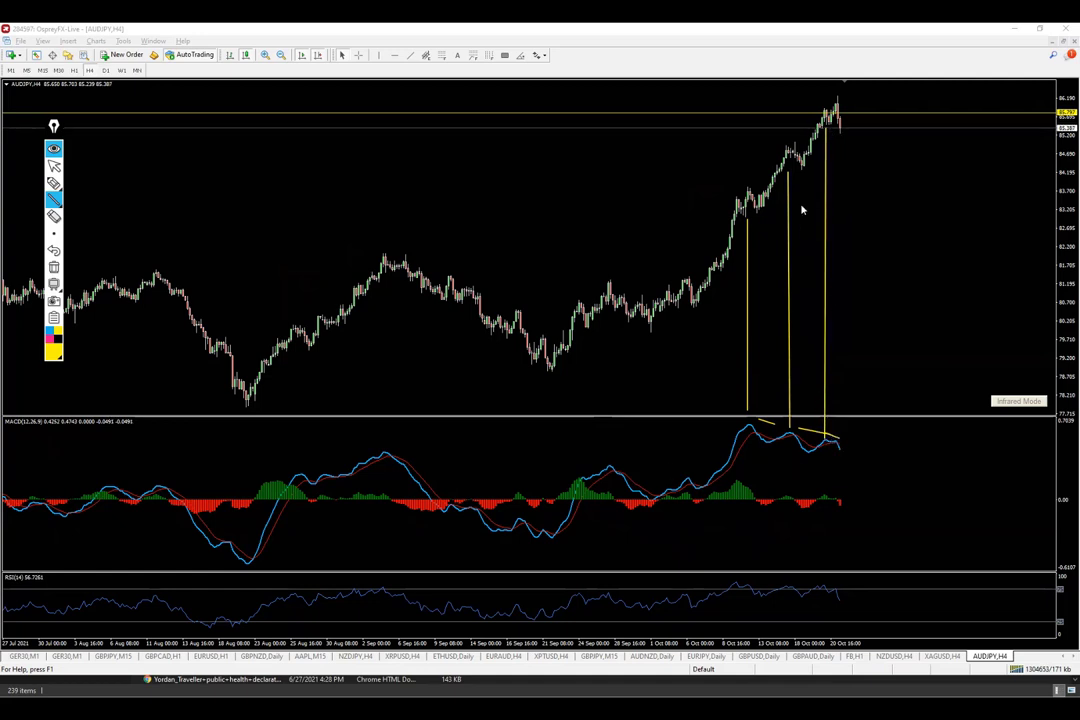
left_click_drag(729, 189, 818, 103)
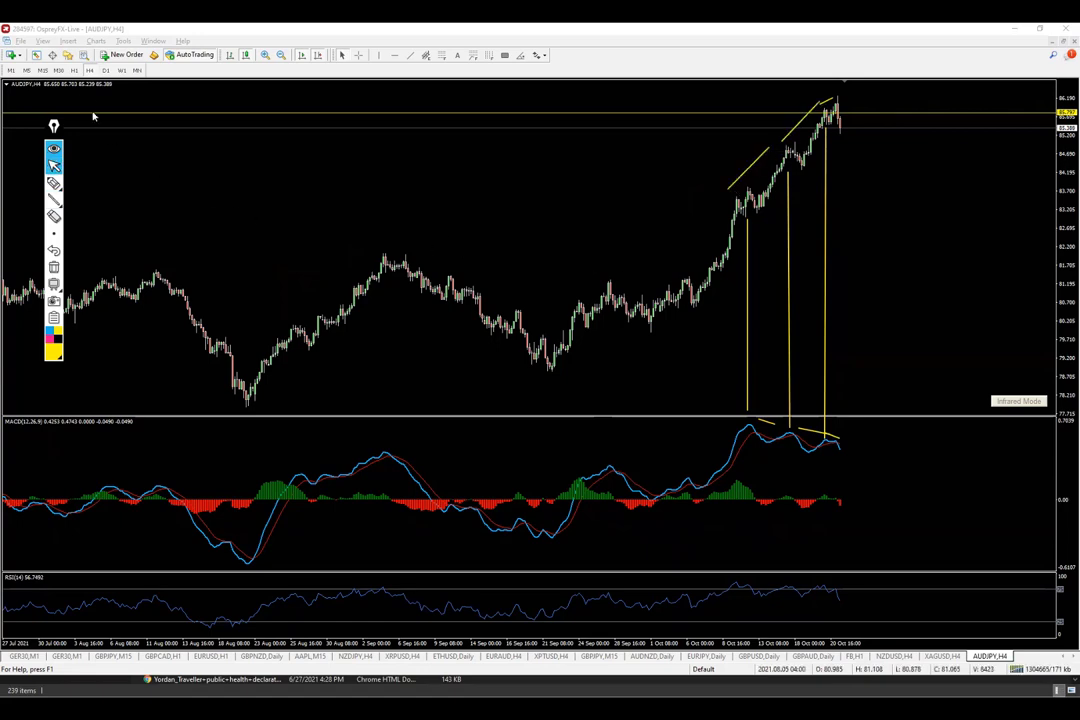
left_click(74, 70)
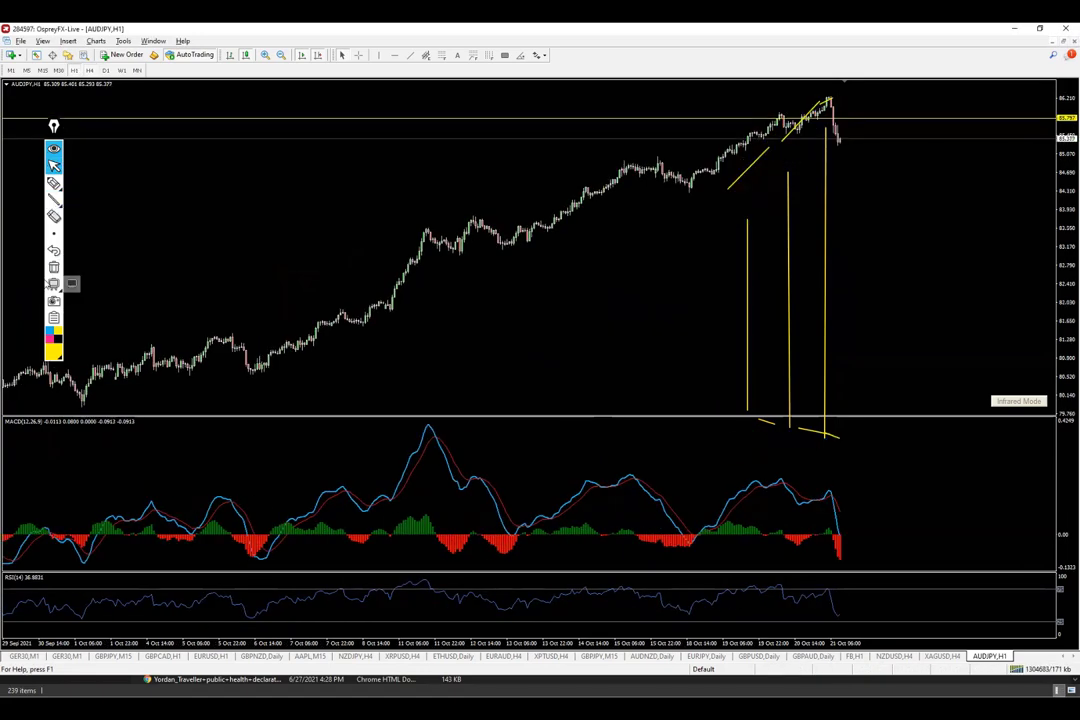
On H1, sketch yellow levels and a downward arrow from the peak, then erase all drawings
left_click(54, 267)
middle_click(860, 200)
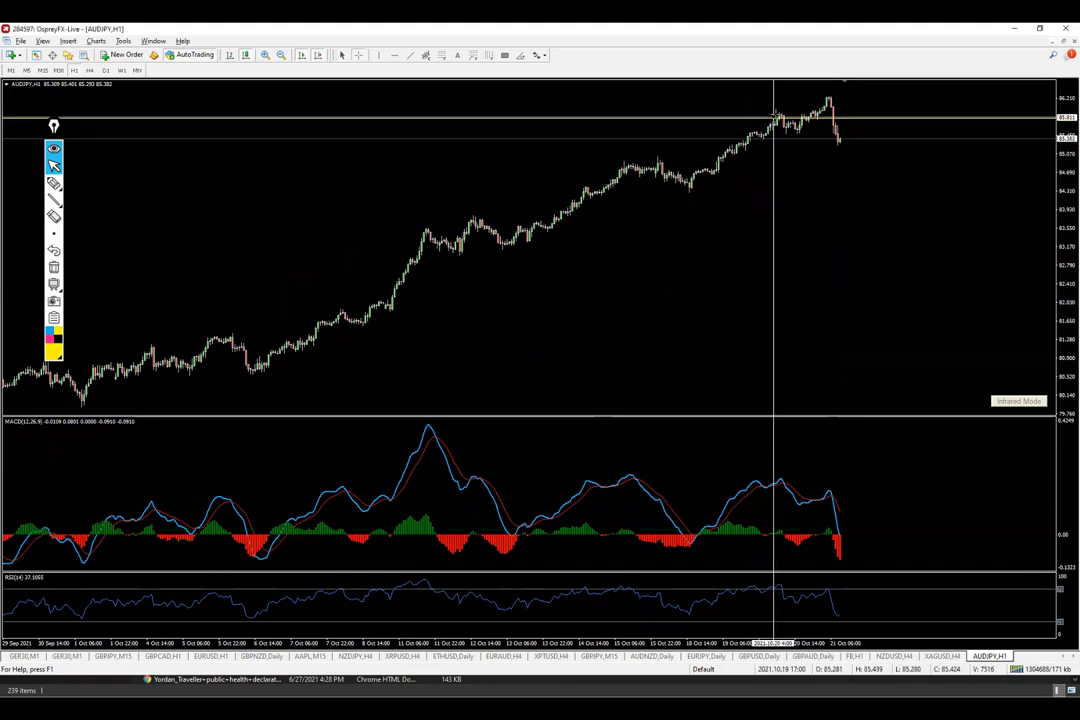
left_click(54, 183)
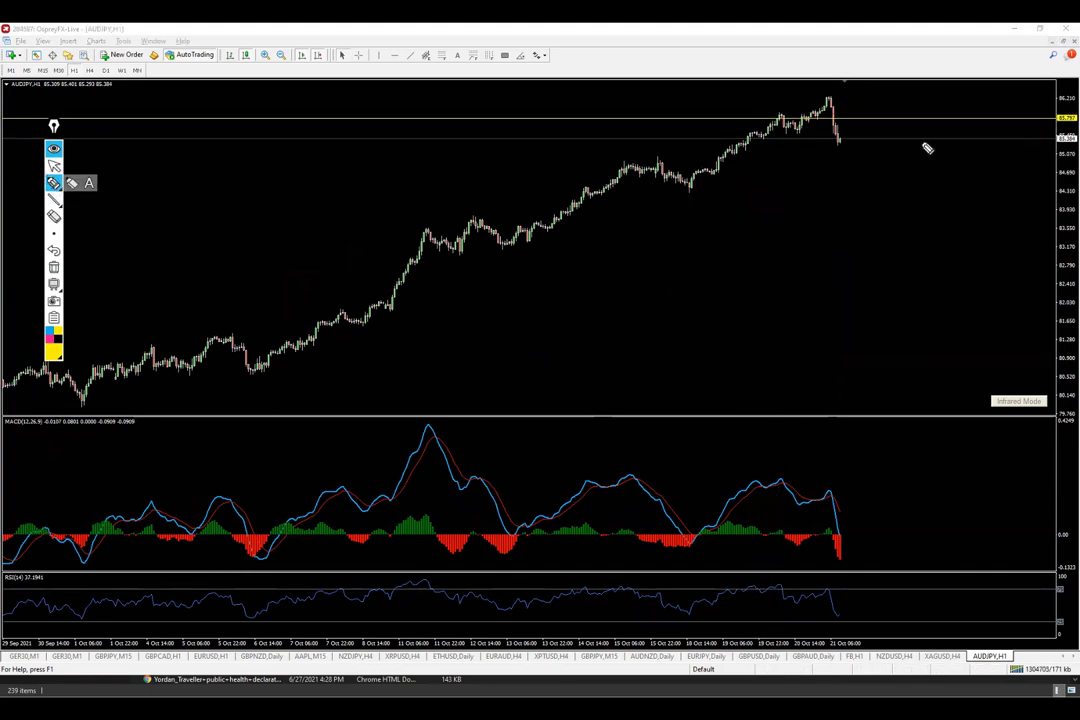
mouse_move(829, 97)
left_mouse_down()
mouse_move(775, 113)
mouse_move(865, 126)
left_mouse_up()
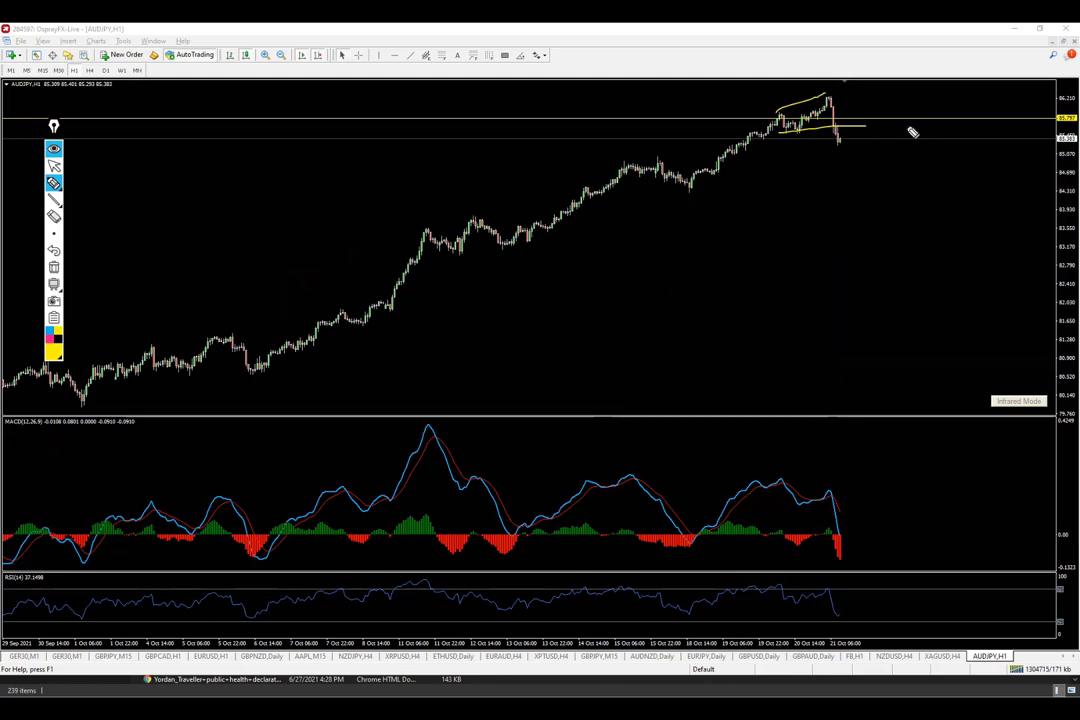
left_click_drag(781, 132, 874, 132)
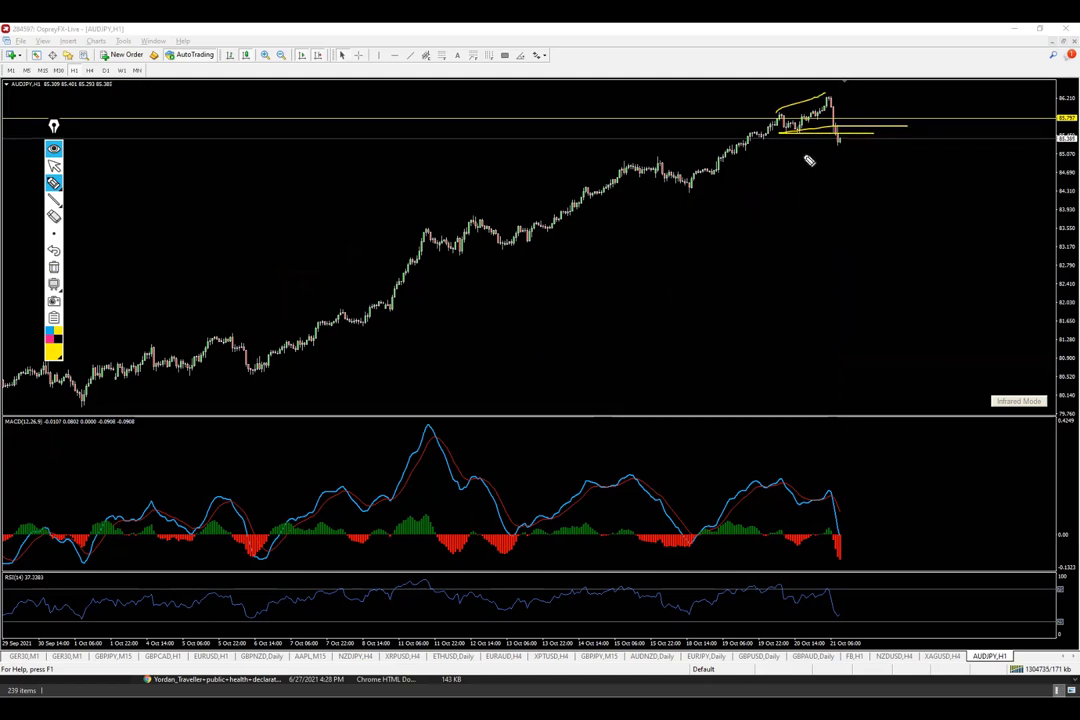
mouse_move(838, 143)
left_mouse_down()
mouse_move(862, 112)
mouse_move(860, 195)
mouse_move(872, 198)
left_mouse_up()
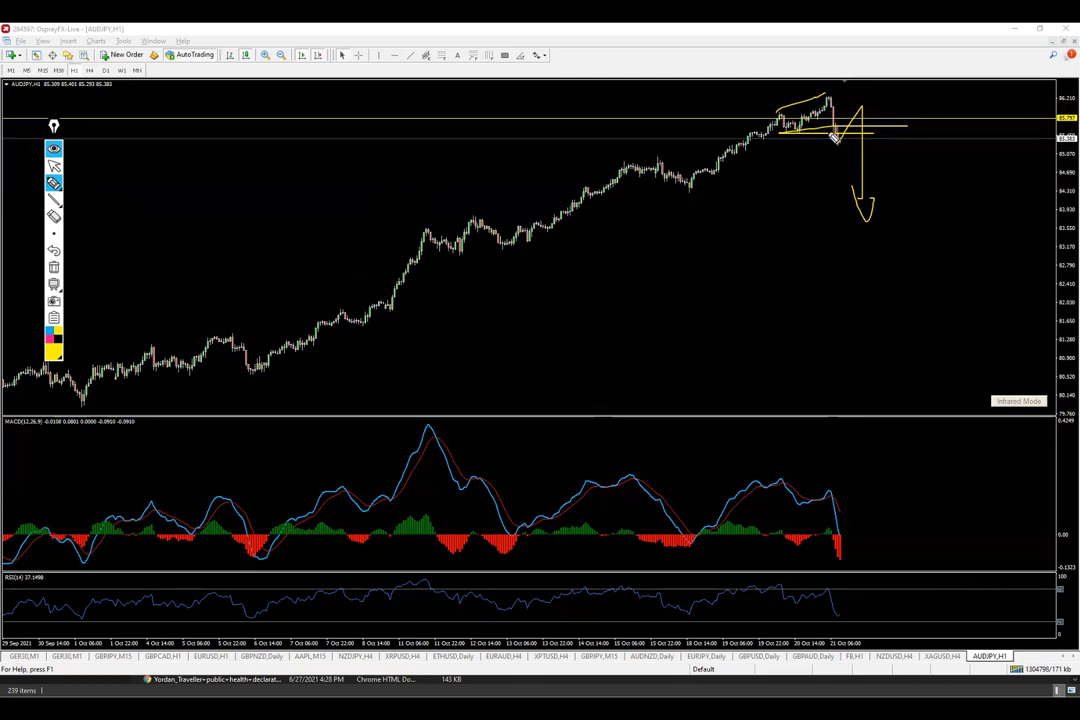
mouse_move(834, 137)
left_mouse_down()
mouse_move(848, 144)
mouse_move(859, 206)
left_mouse_up()
left_click(54, 268)
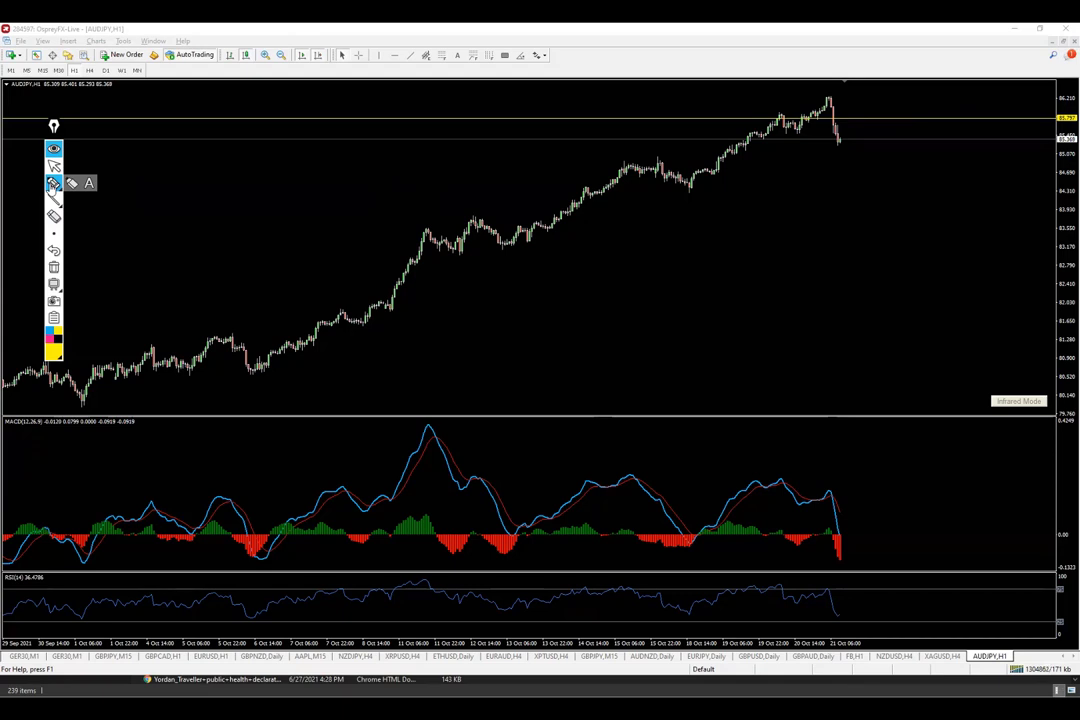
left_click(53, 185)
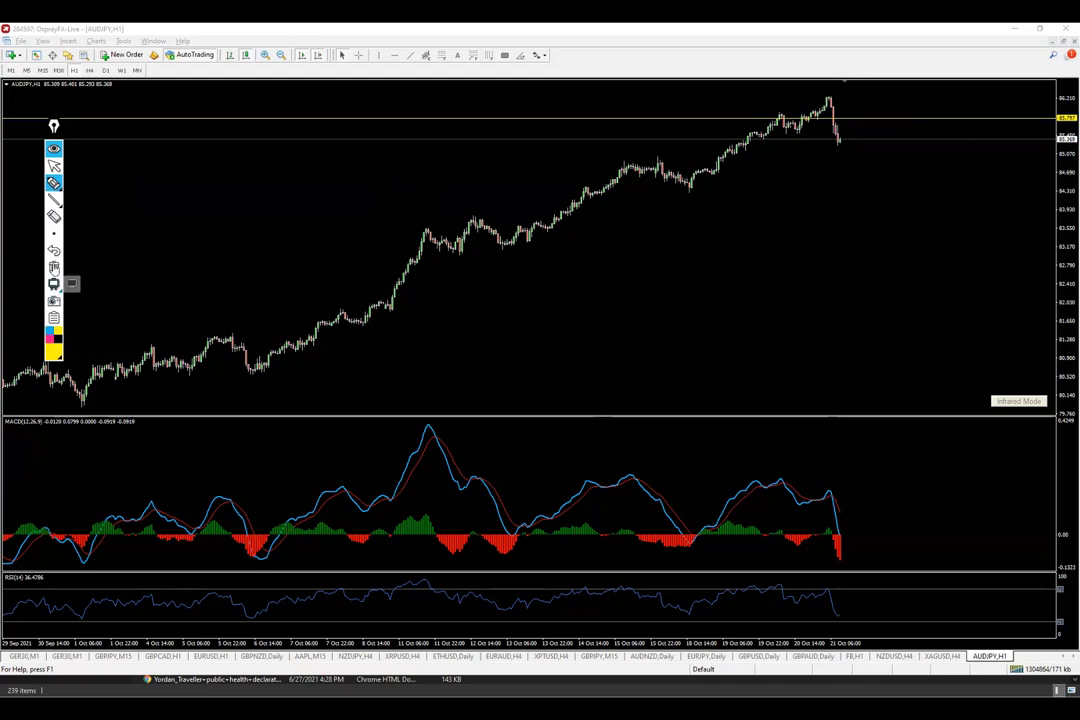
left_click(54, 166)
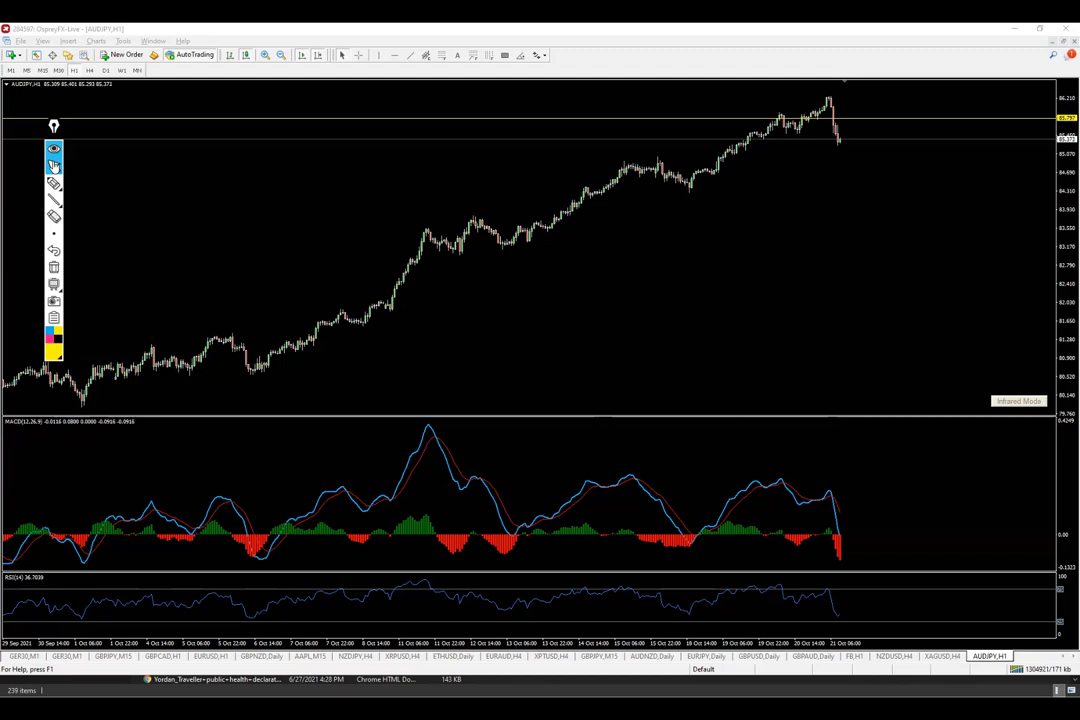
left_click(54, 166)
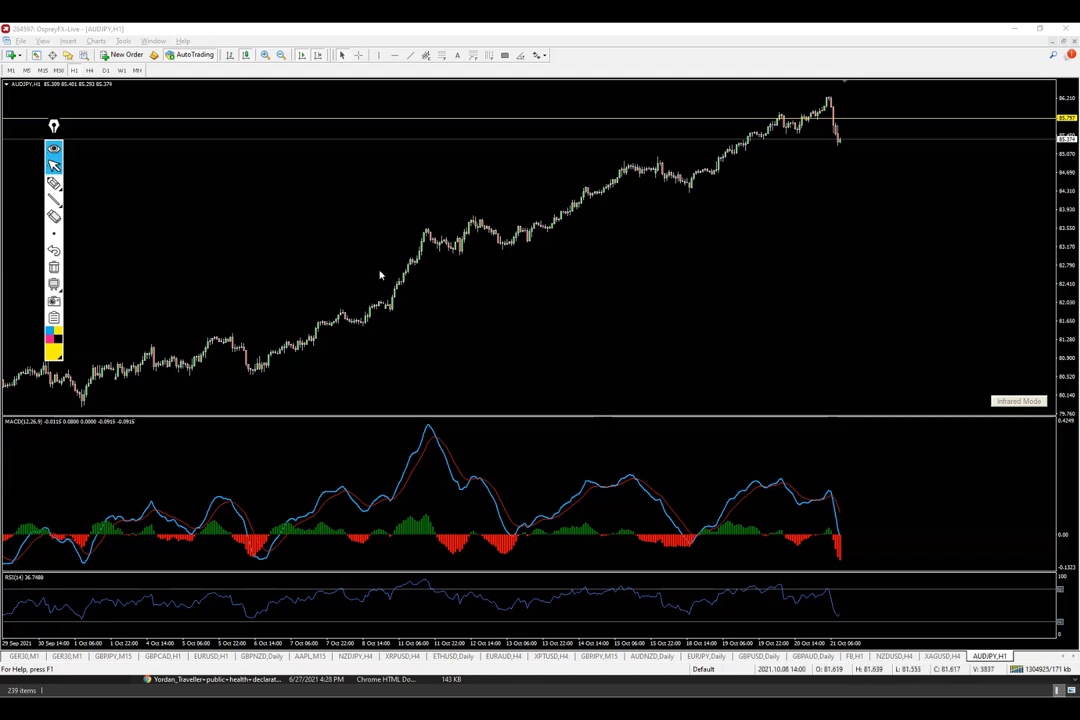